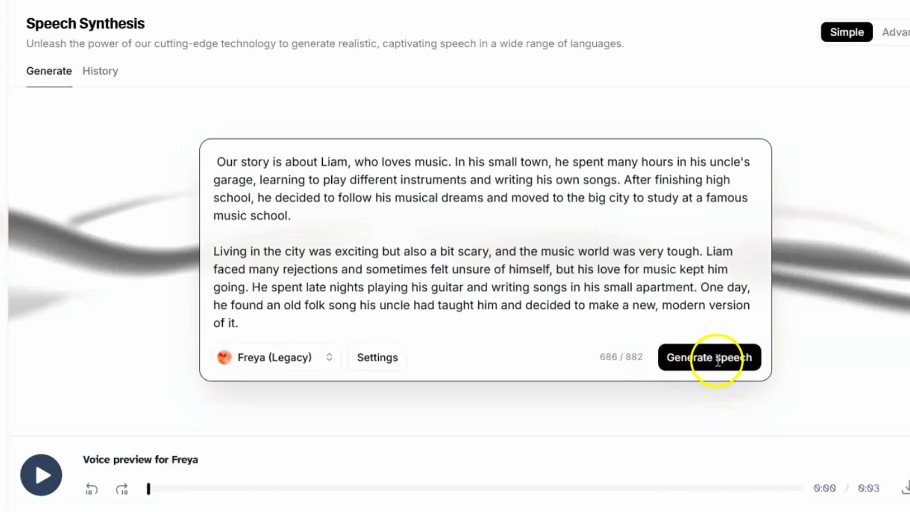
Step: Generate the Freya (Legacy) voiceover of Liam's music story in ElevenLabs
left_click(718, 362)
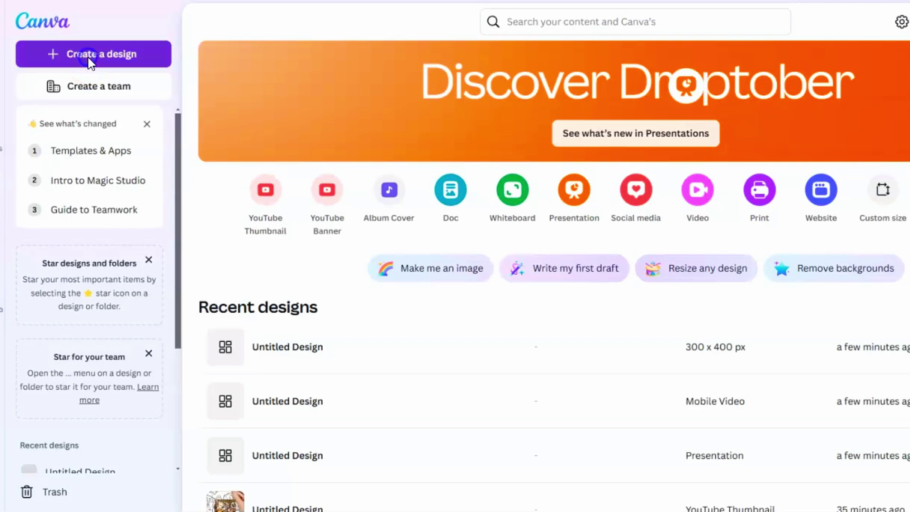
Step: Create a blank 1080 × 1920 px YouTube Shorts Mobile Video design
left_click(88, 55)
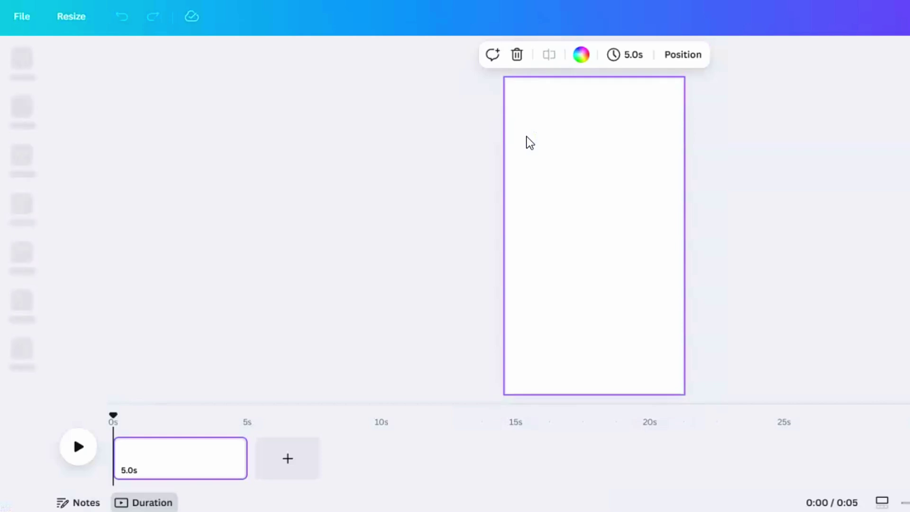
left_click(745, 272)
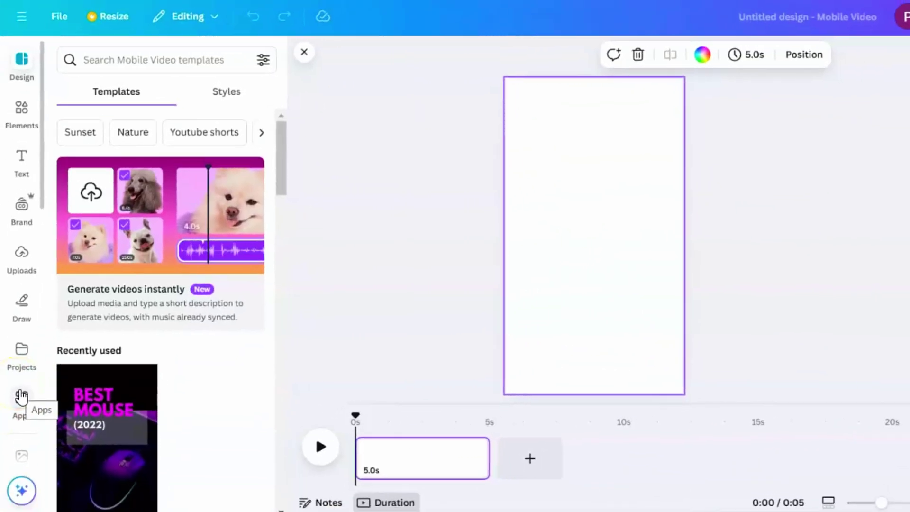
Step: Search the Apps panel for 'Magic media' and open the Magic Media generator
left_click(21, 396)
left_click(153, 60)
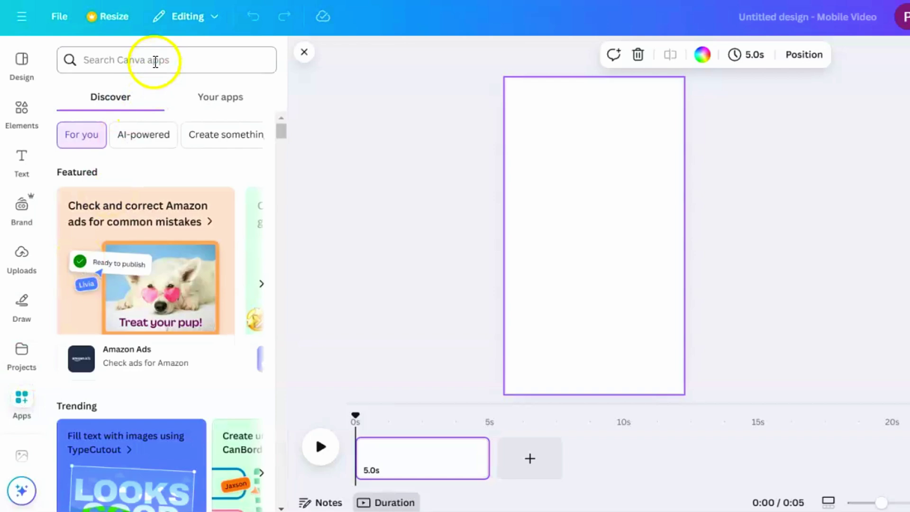
type("Magic media")
key("Return")
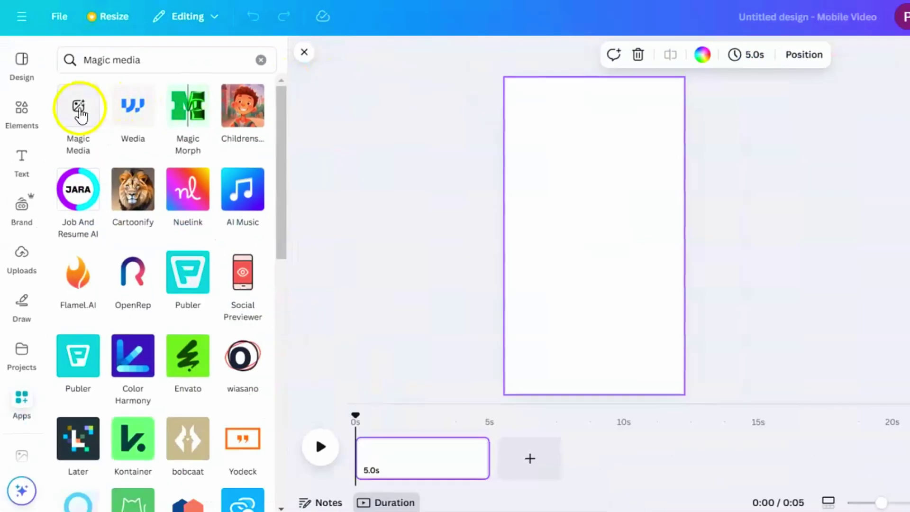
left_click(158, 211)
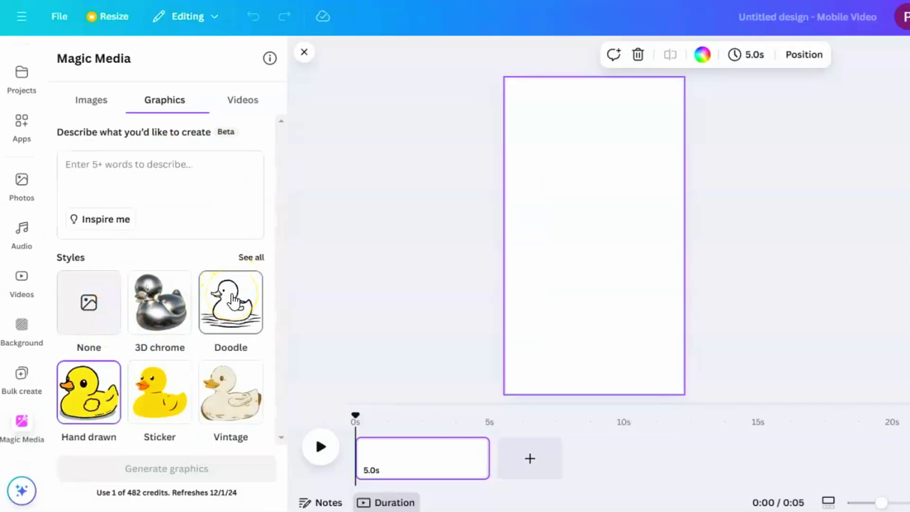
Step: Browse all graphic styles, try Sketch, then pick Hand drawn and start the description
left_click(252, 258)
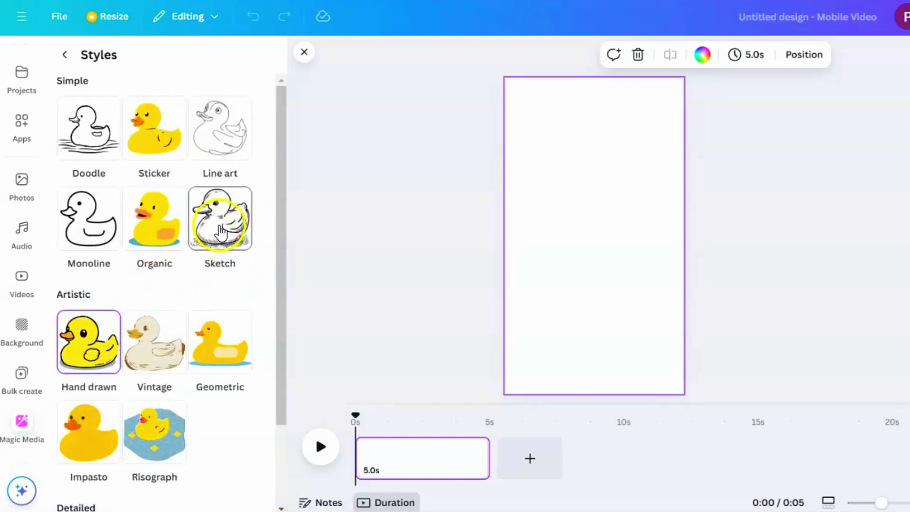
left_click(216, 222)
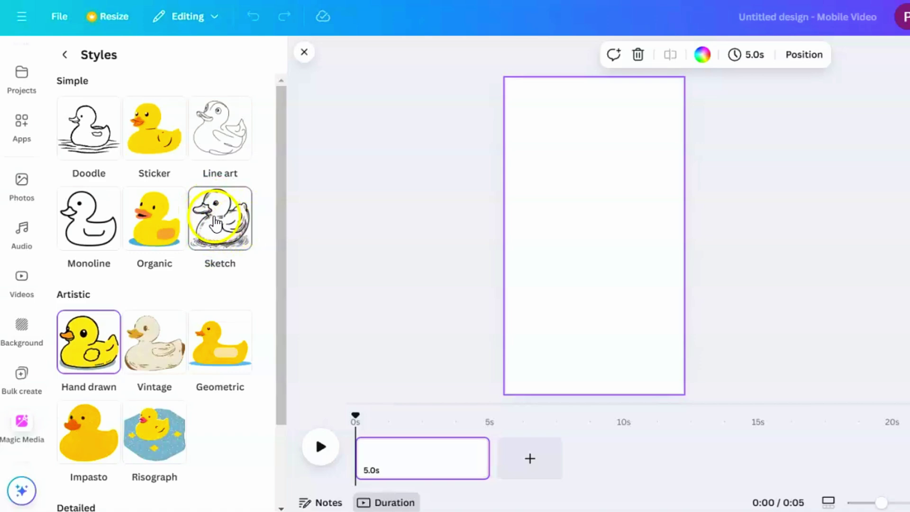
left_click(102, 341)
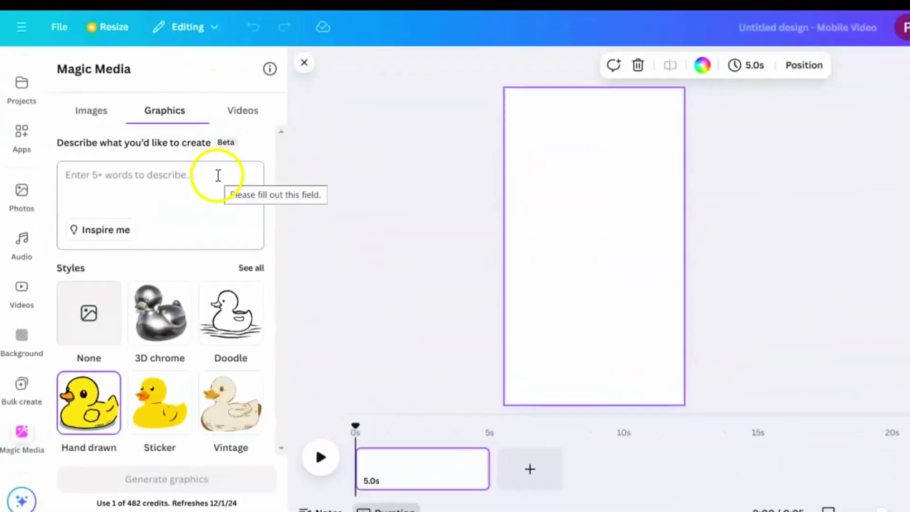
left_click(188, 192)
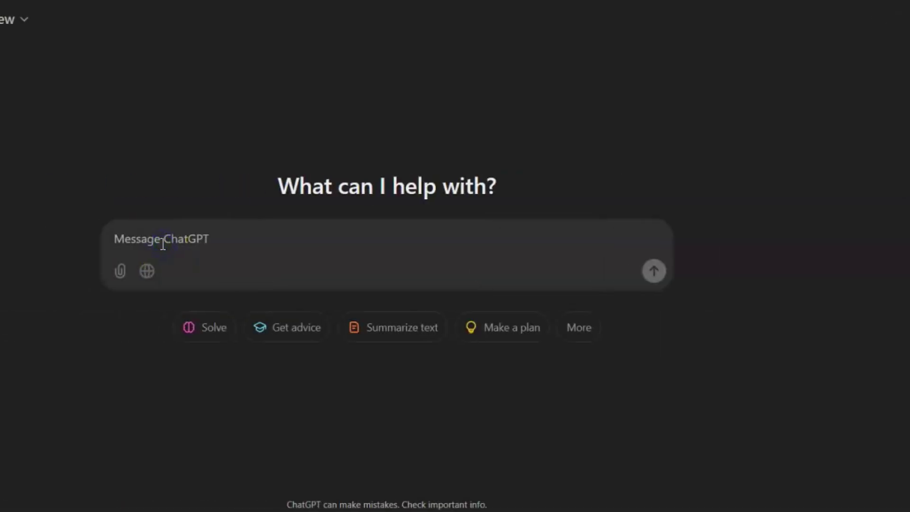
Step: Ask ChatGPT for whiteboard animation scenes, including Liam's story in quotes
type("I want to make a video with this story in whiteboard animation style. Can you please suggest the scenes? Please make as many scenes as possible.")
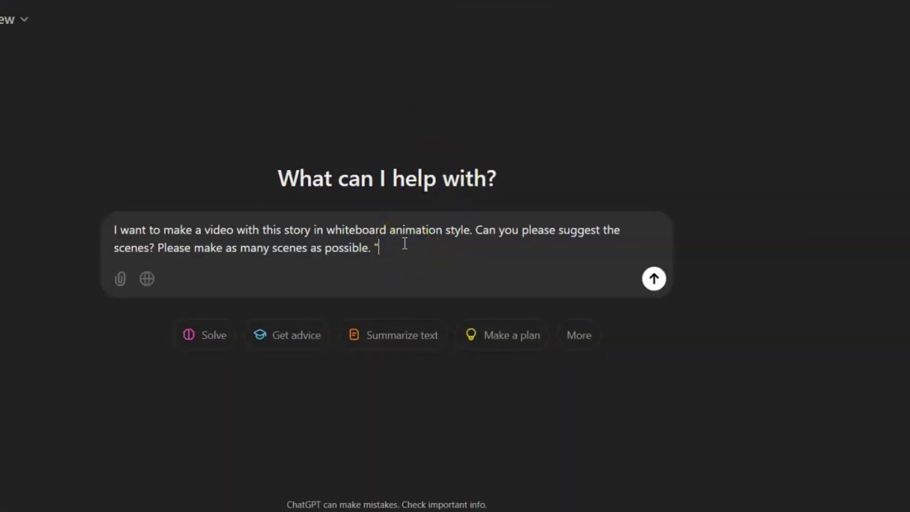
type("Liam always had a passion for music. In his small coastal town, he spent countless hours in his uncle's garage, learning to play various instruments and composing his own songs. After high school, he decided to chase his musical dreams and moved to the bustling city to attend a prestigious music conservatory.  City life was exhilarating yet daunting, and the music industry proved to be fiercely competitive. Liam faced numerous rejections and bouts of self-doubt, but his love for music kept him going. Late nights were spent strumming his guitar and writing lyrics in his tiny apartment. One day, he rediscovered an old folk tune his uncle had taught him and decided to remix it with a modern flair.")
type("\"")
key("Return")
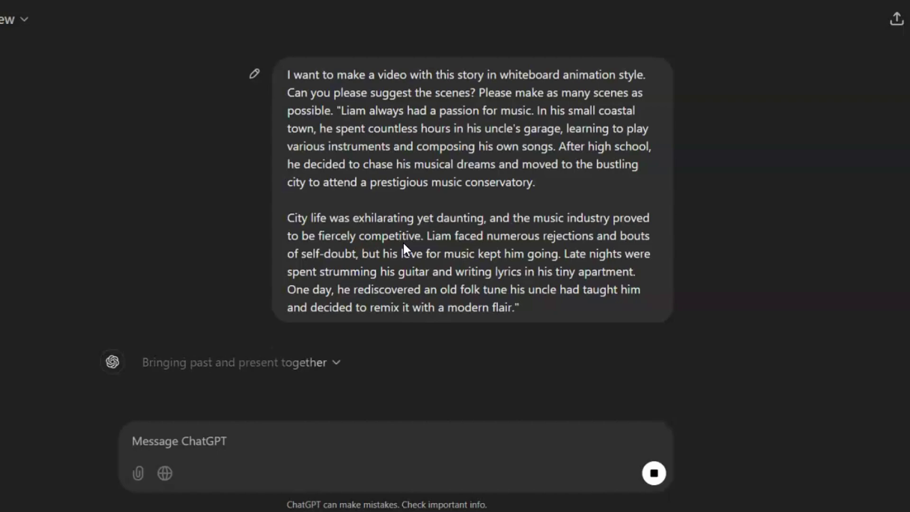
scroll(642, 306, "down", 20)
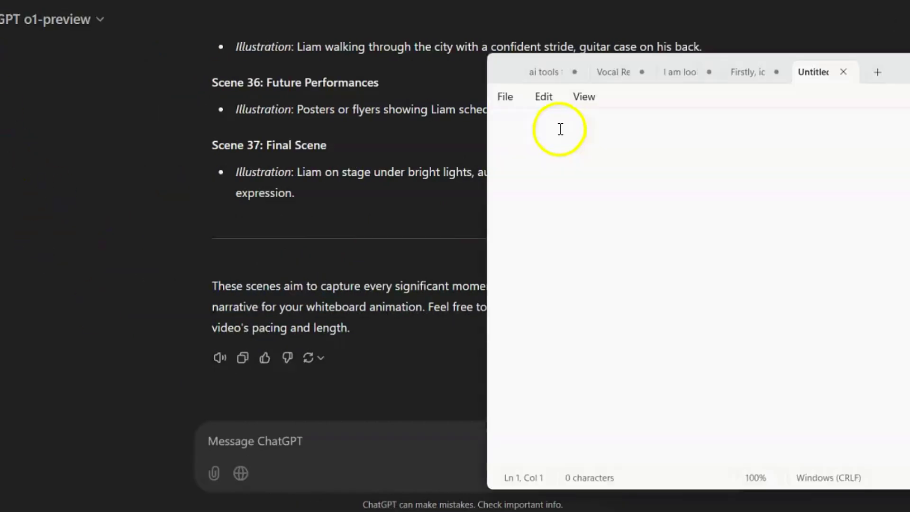
Step: Paste ChatGPT's 37-scene list into the empty Notepad tab
left_click(560, 128)
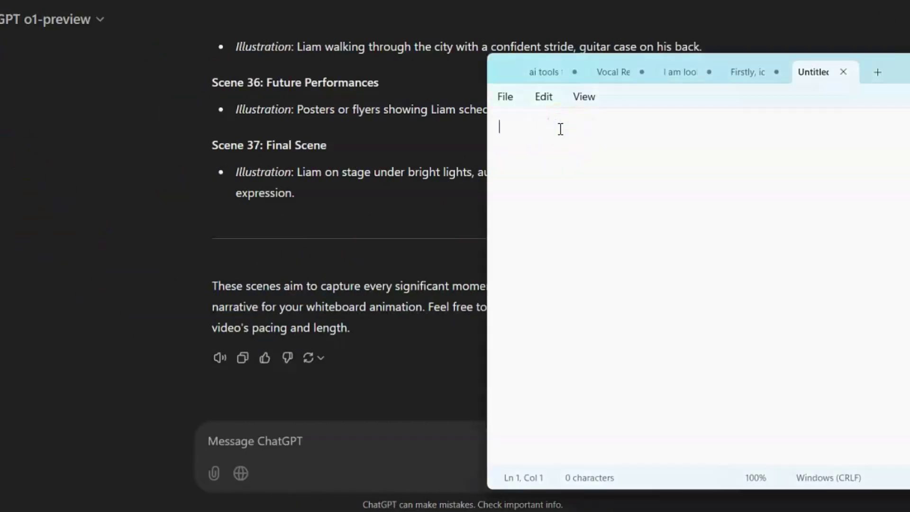
key("ctrl+v")
scroll(578, 160, "up", 20)
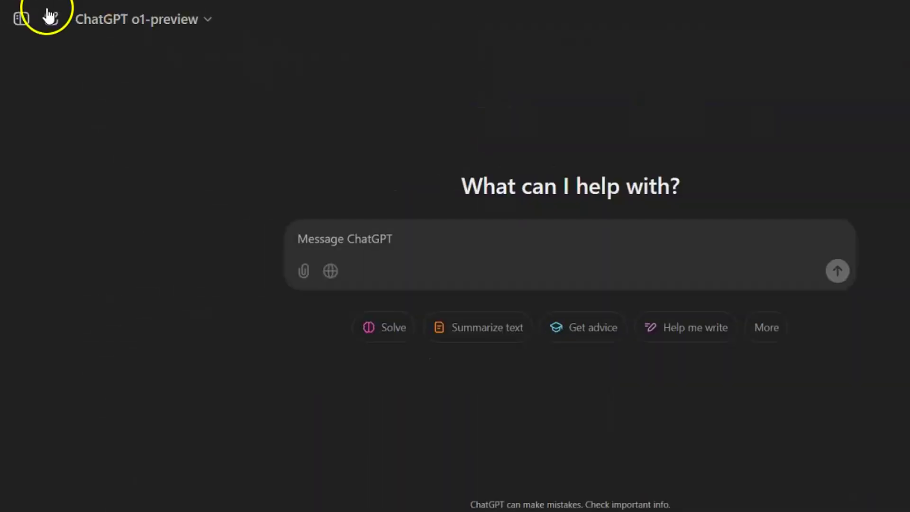
Step: Find 'Consistent Character GPT – Fast & High Quality' in Explore GPTs and open it
left_click(22, 21)
left_click(66, 145)
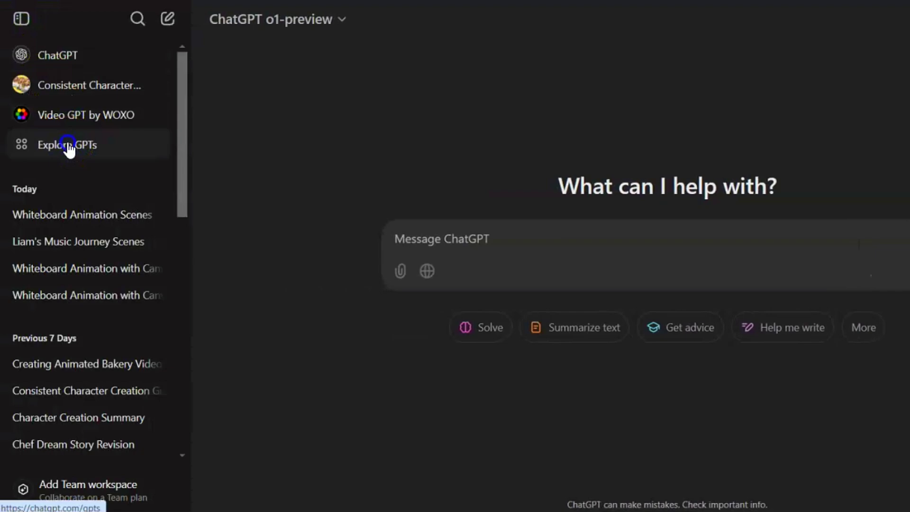
left_click(69, 114)
left_click(21, 19)
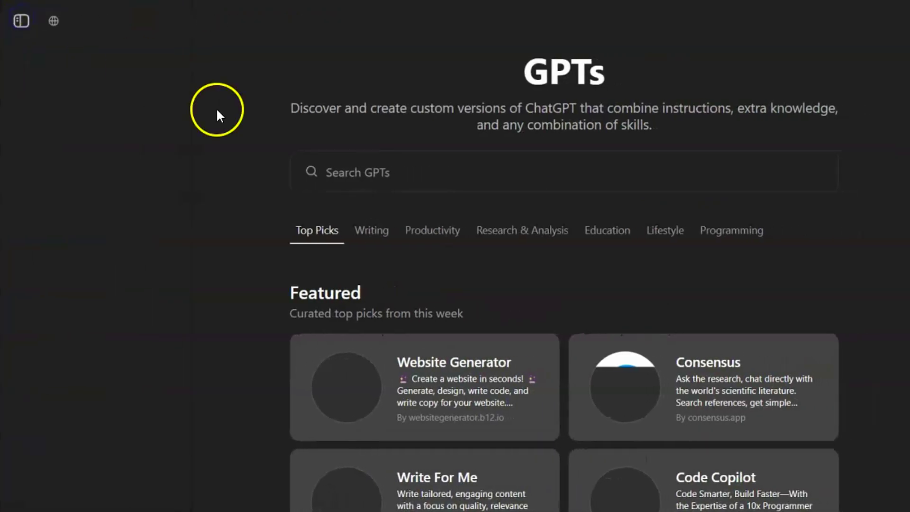
left_click(396, 179)
type("Consistent Character")
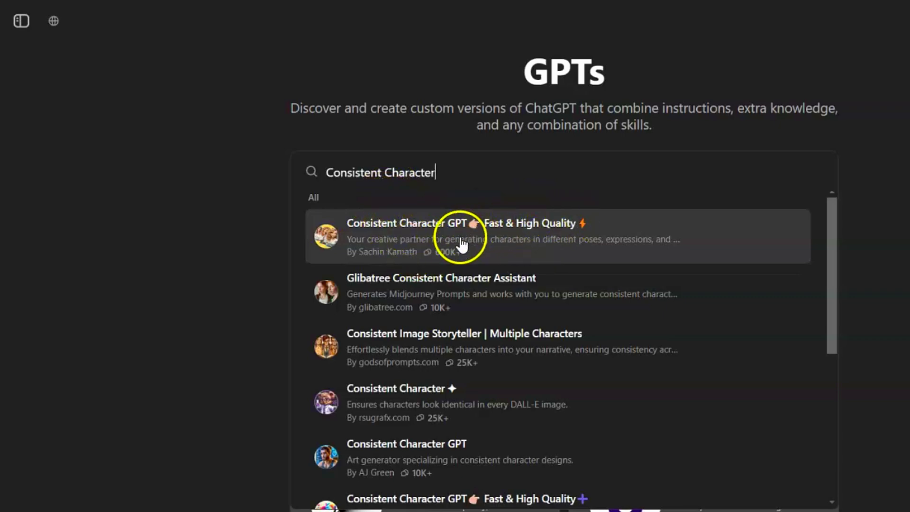
left_click(460, 234)
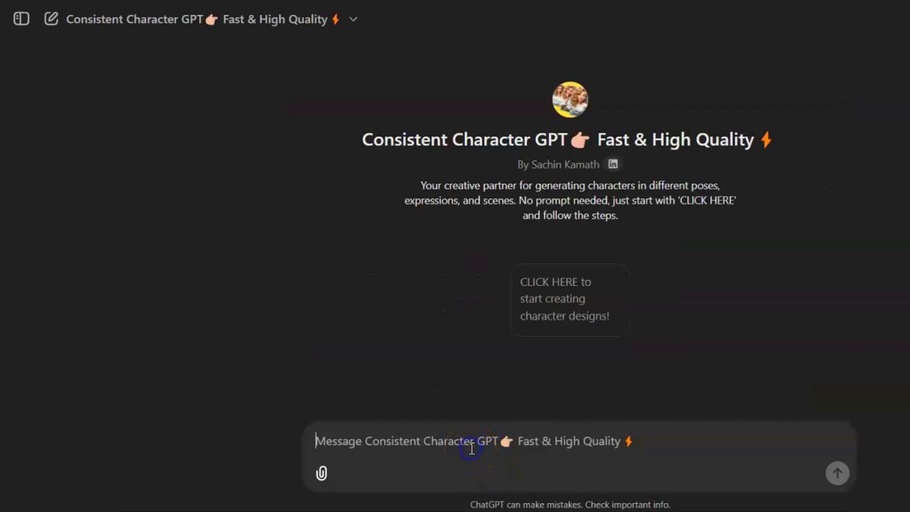
Step: Fill the character template for Liam, a 22-year-old male with sandy blonde hair, and send it
type("I am creating a character for my story. The character's gender is [gender], and their name is [name]. They are [age], with [hair color] hair and [eye color] eyes.")
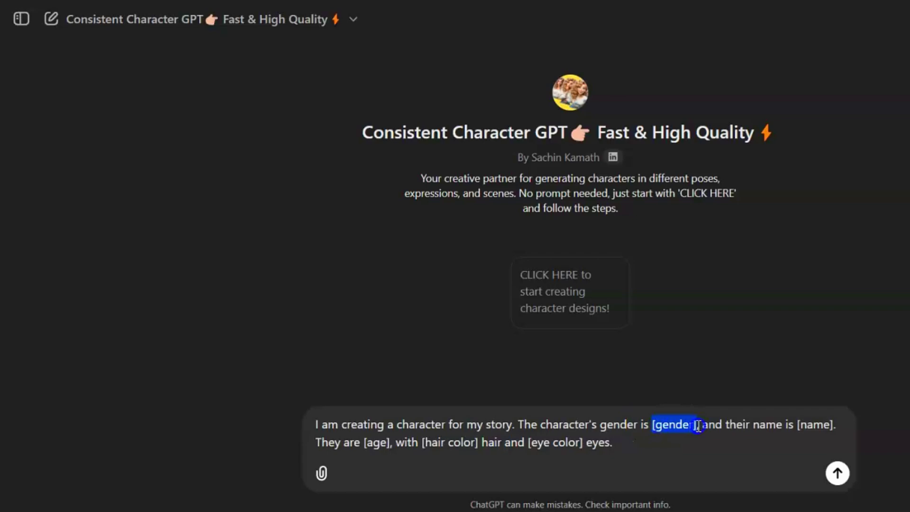
type("male")
left_click(722, 424)
key("Delete")
key("Delete")
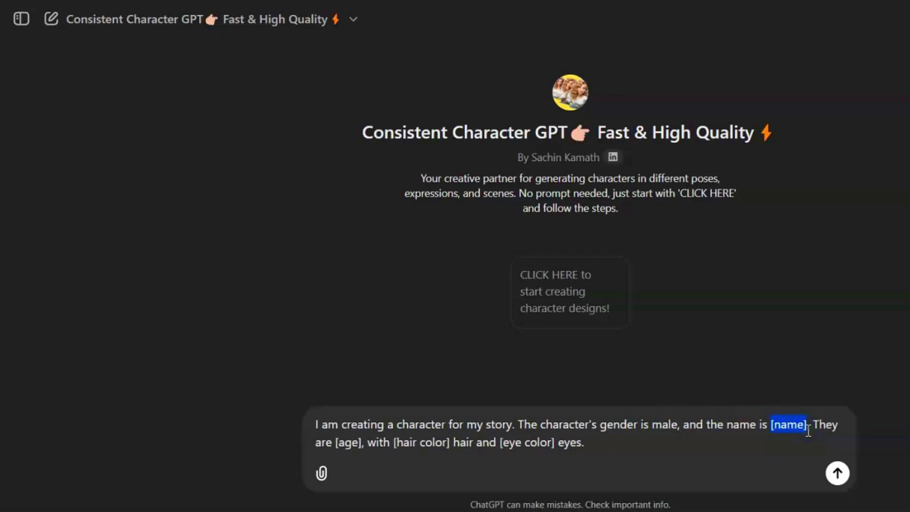
type("Liam")
left_click(539, 427)
left_click_drag(816, 432, 453, 447)
type("is 22 years old, withsandy blonde")
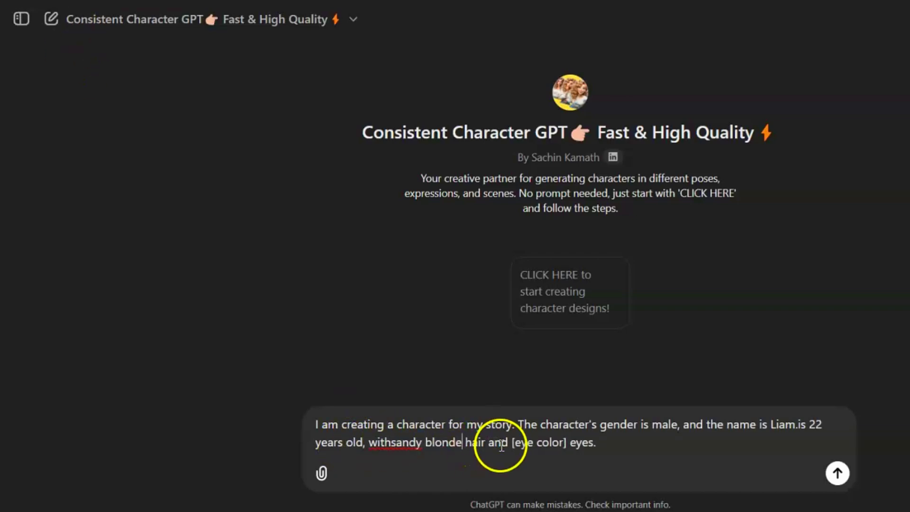
left_click(838, 473)
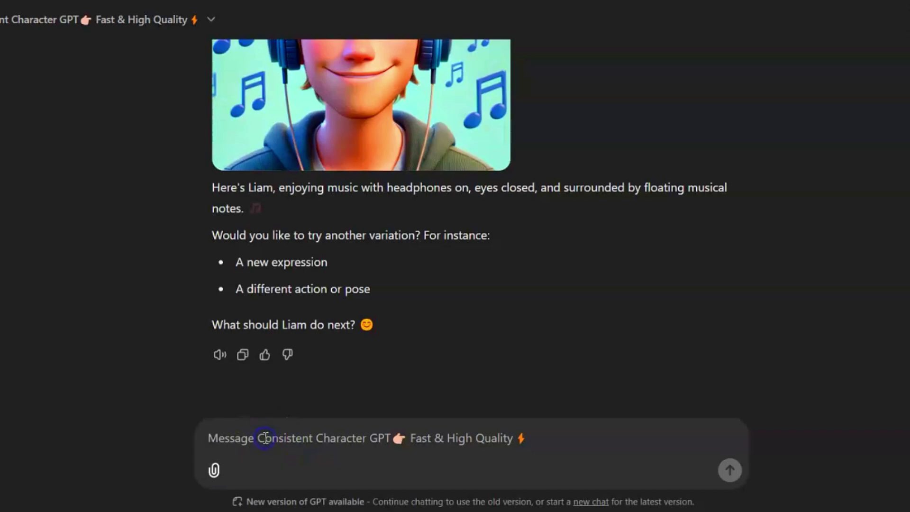
Step: Ask for DALL-E prompts, then send Liam's description to get a Pixar-style prompt
type("Before we get started here are additional instructions, whenever you want to generate an image instead of generating it give me the prompt which I can paste into Dall-E directly")
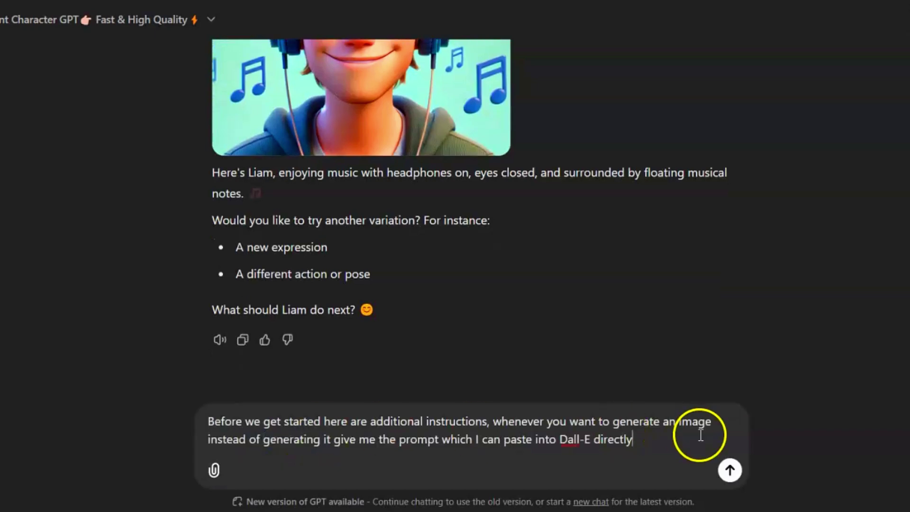
left_click(730, 471)
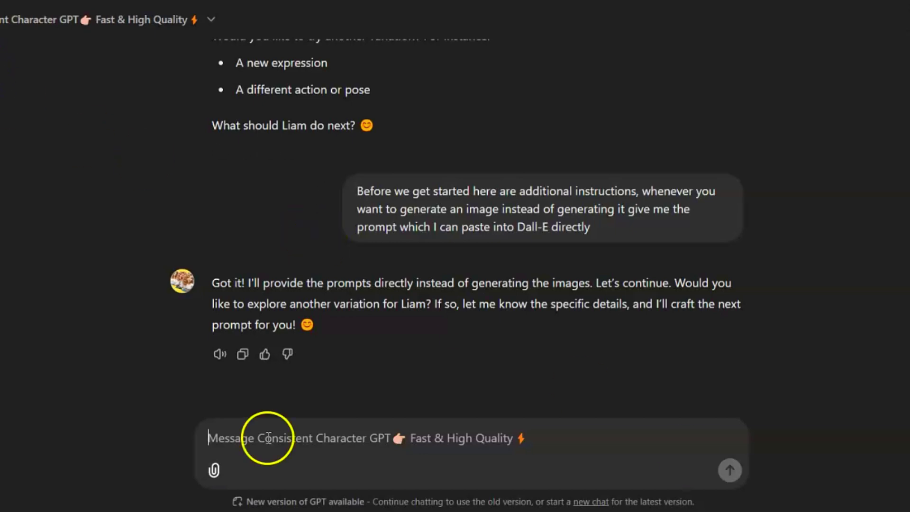
type("I am creating a character for my story. The character's gender is male, and the name is Liam. He is 22 years old, with sandy blonde hair and green eyes.")
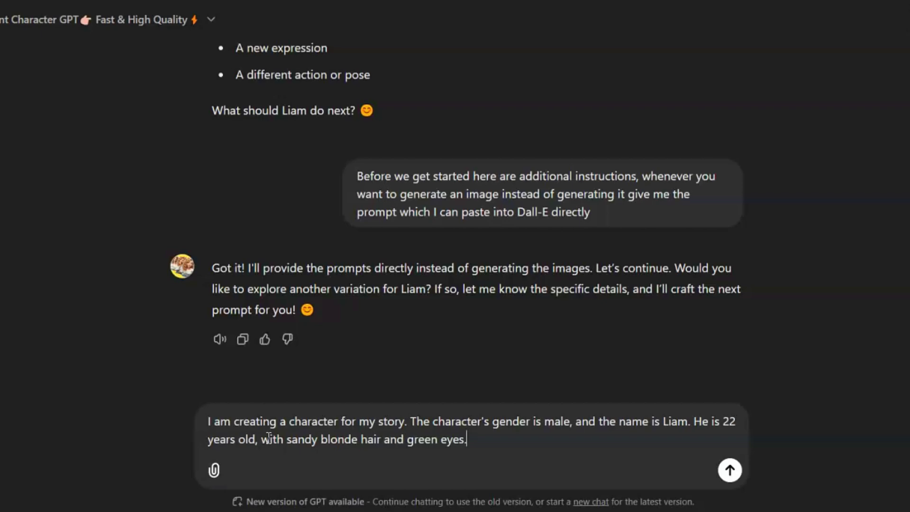
key("Return")
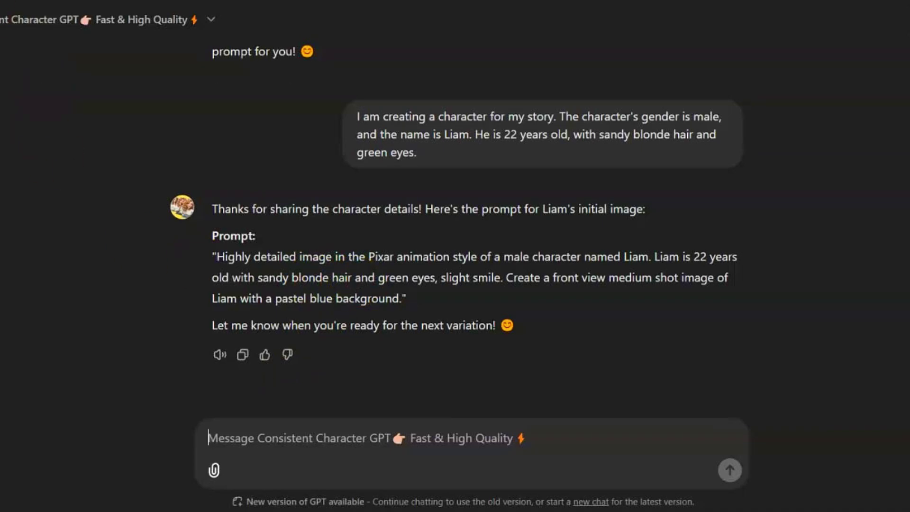
Step: Send the Scene 1 illustration line from Notepad to ChatGPT for a Liam prompt
key("alt+Tab")
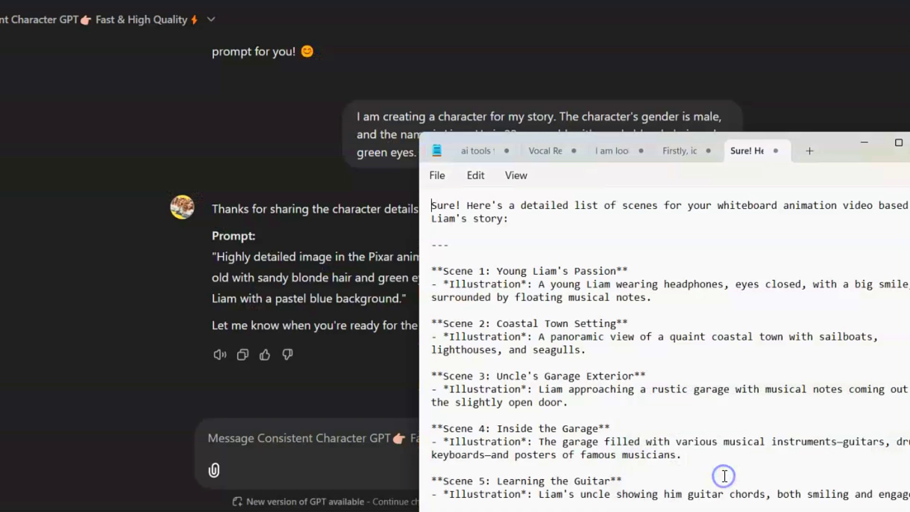
left_click_drag(449, 286, 646, 295)
key("ctrl+c")
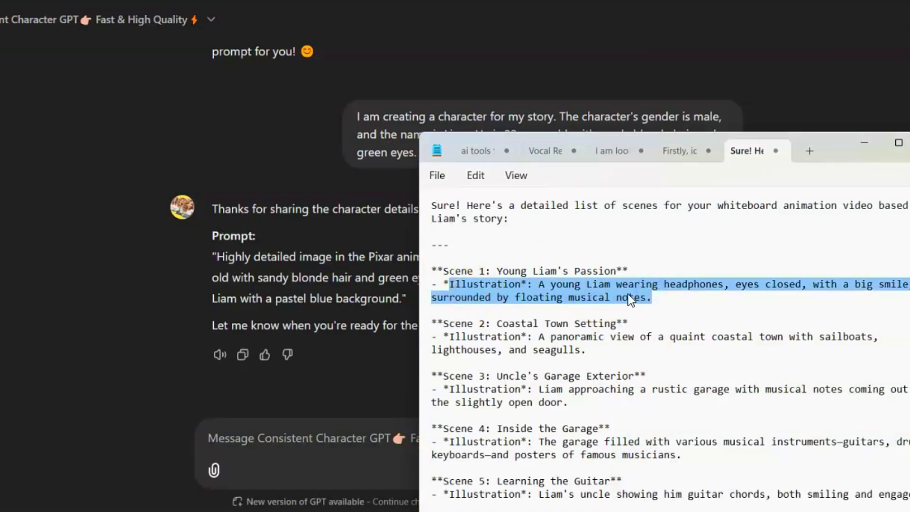
left_click(861, 151)
key("ctrl+v")
key("Return")
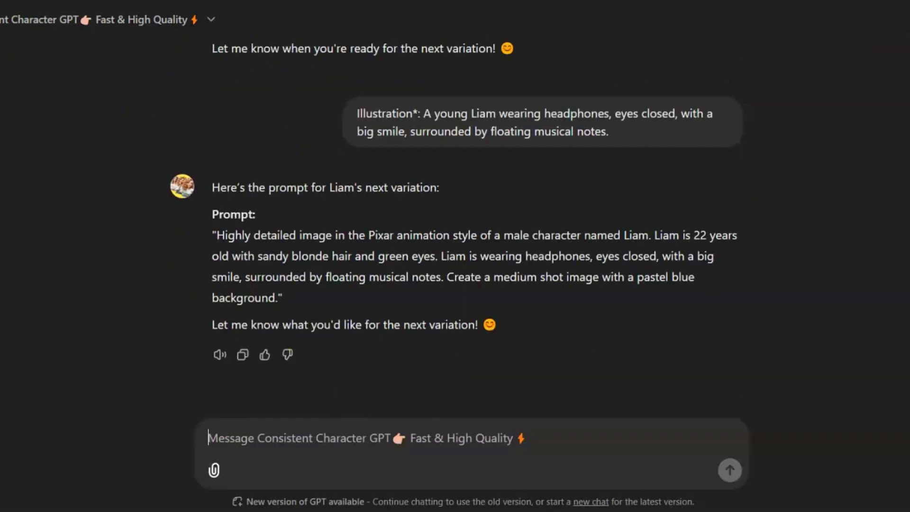
Step: Paste the returned Liam prompt into Canva Magic Media's description box
left_click_drag(215, 235, 277, 291)
key("ctrl+c")
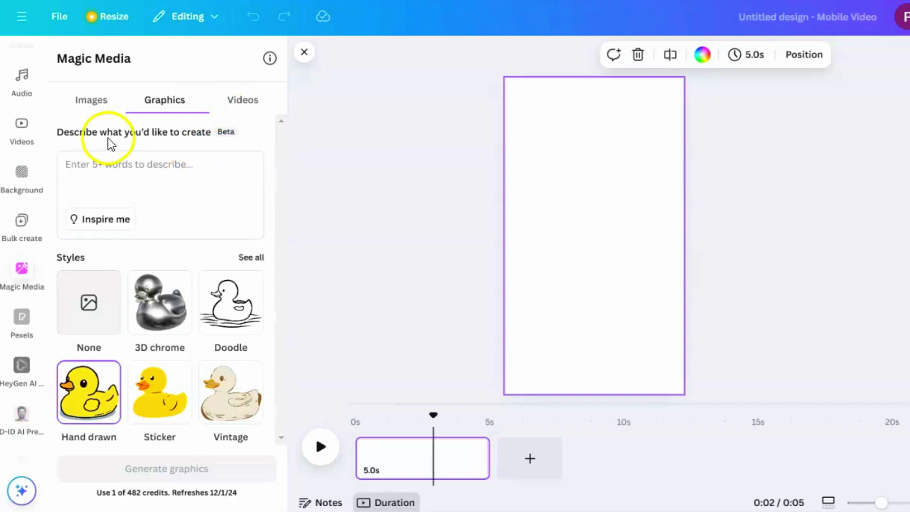
left_click(113, 161)
key("ctrl+v")
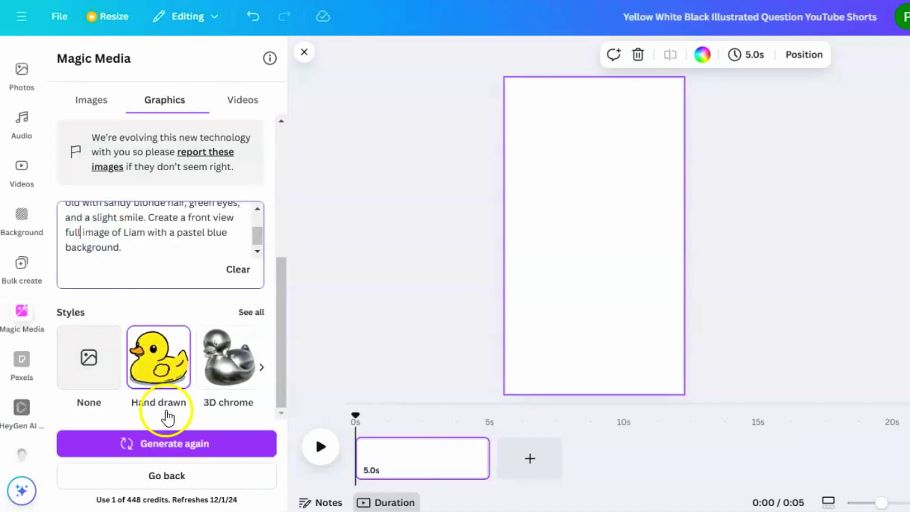
Step: Generate hand-drawn Liam graphics and place the guitar-playing Liam on a new second page
left_click(166, 442)
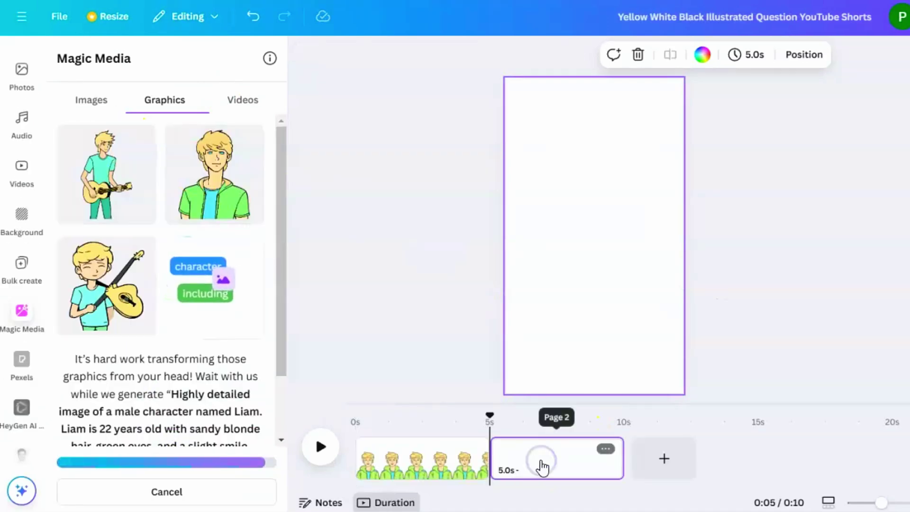
left_click(279, 180)
left_click(117, 187)
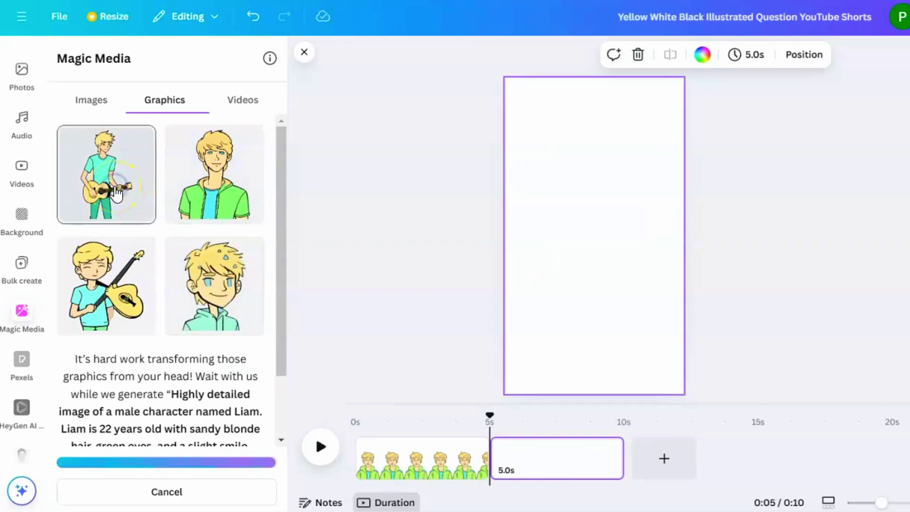
Step: Add the green-jacket Liam to page one, enlarged to fill most of the page
left_click(157, 440)
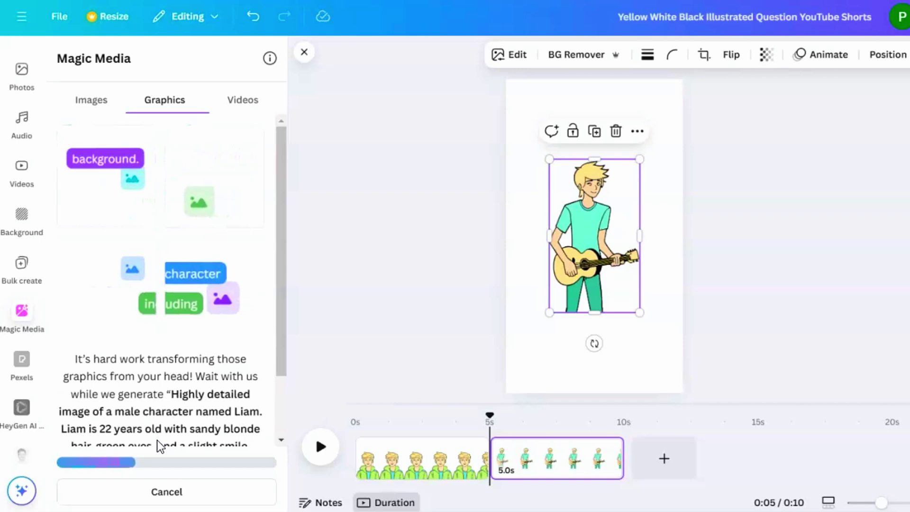
left_click(148, 223)
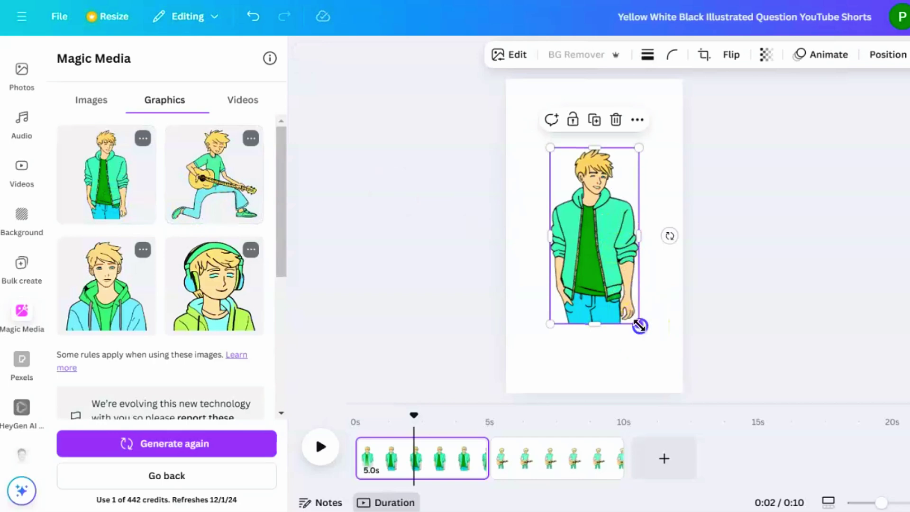
left_click_drag(640, 326, 702, 384)
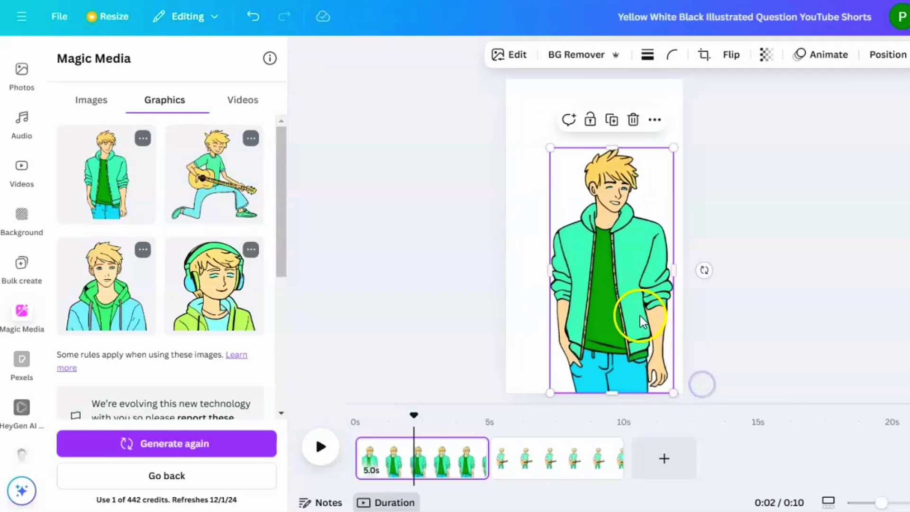
left_click_drag(641, 322, 615, 264)
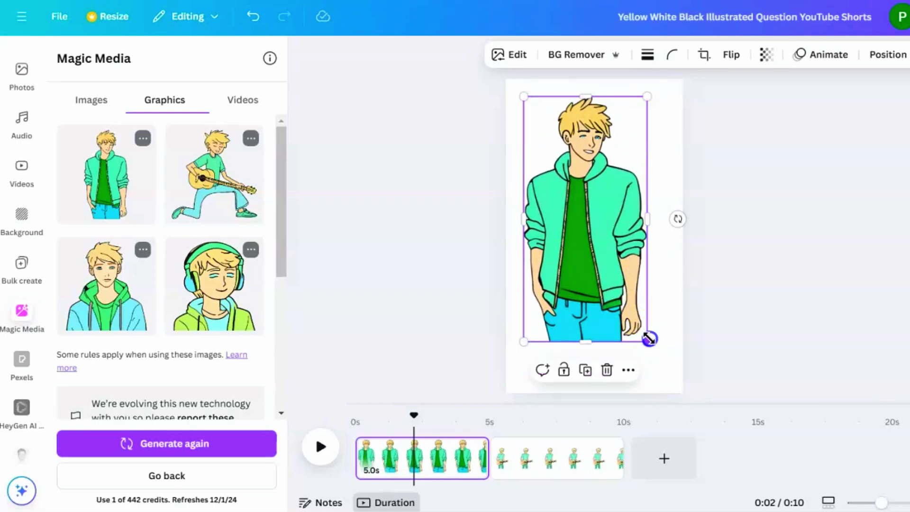
left_click_drag(649, 338, 668, 359)
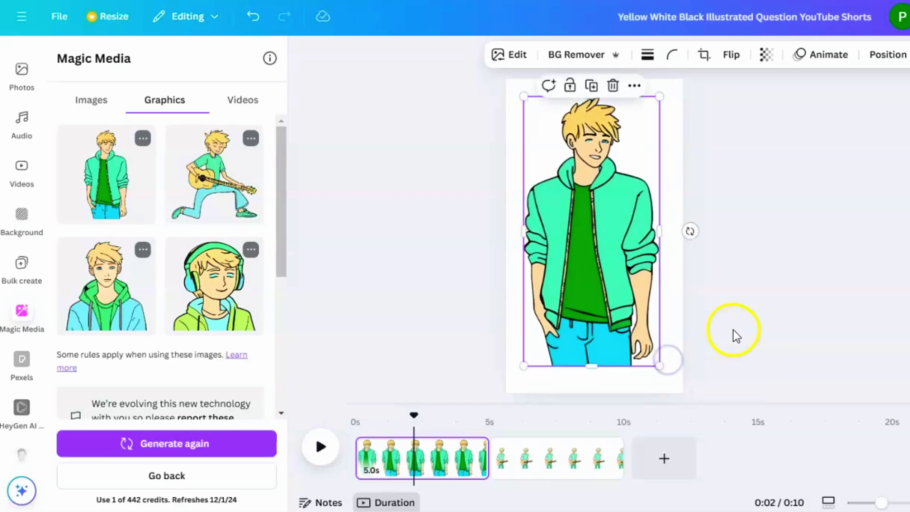
left_click(733, 330)
Step: Set the page background colour to peach
left_click(677, 377)
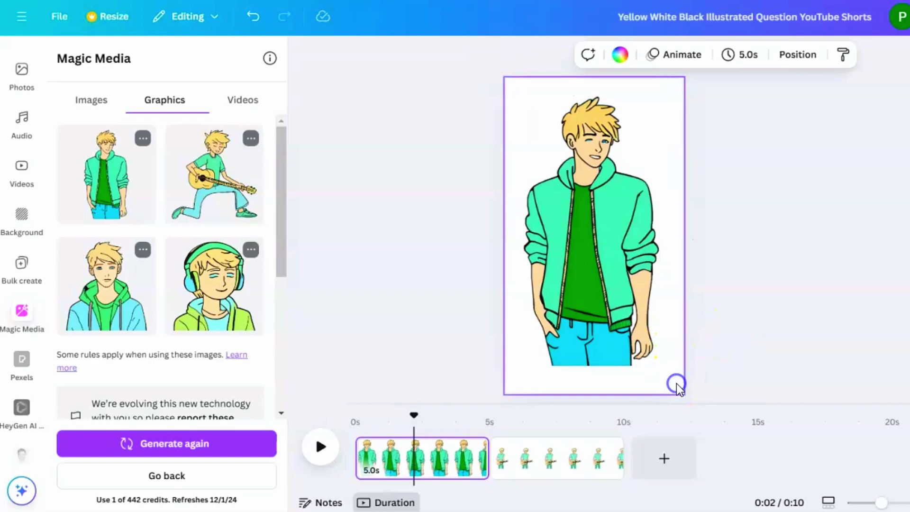
left_click(620, 56)
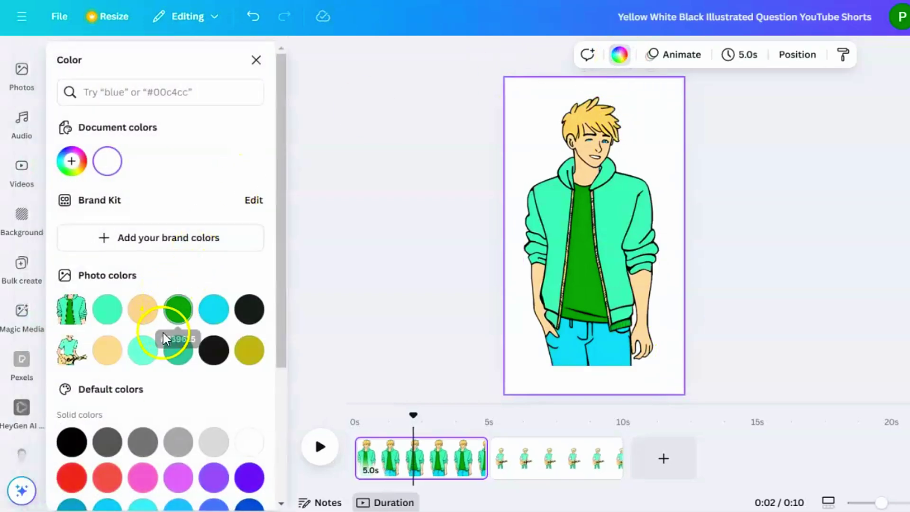
left_click(108, 352)
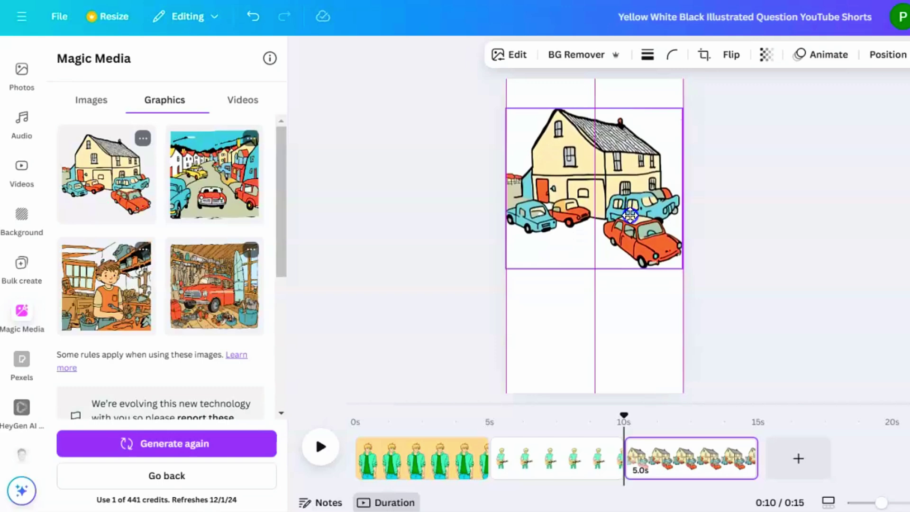
Step: Enlarge the house-and-cars scene across the page top and remove a stray pasted Liam
left_click_drag(594, 186, 595, 159)
left_click(654, 340)
key("ctrl+v")
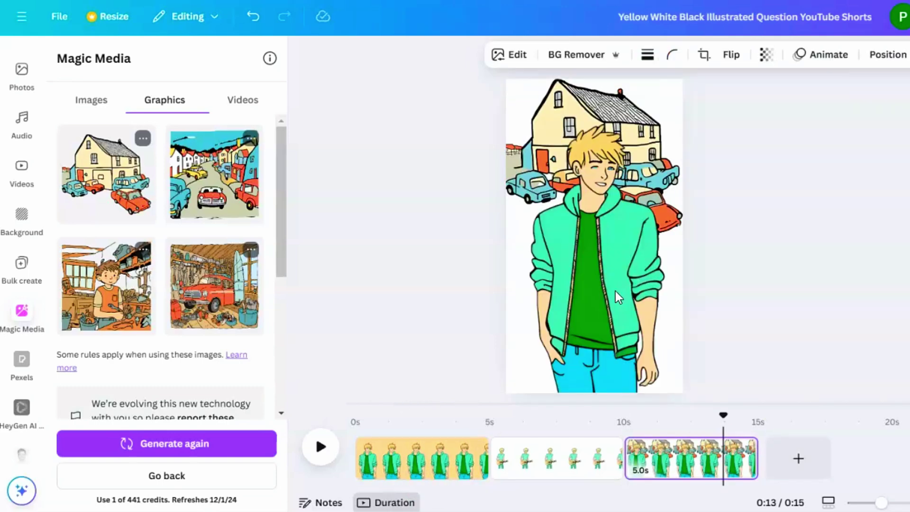
left_click(619, 297)
key("Delete")
Step: Move guitar-playing Liam onto the house page and delete the empty second page
left_click(554, 458)
left_click(598, 283)
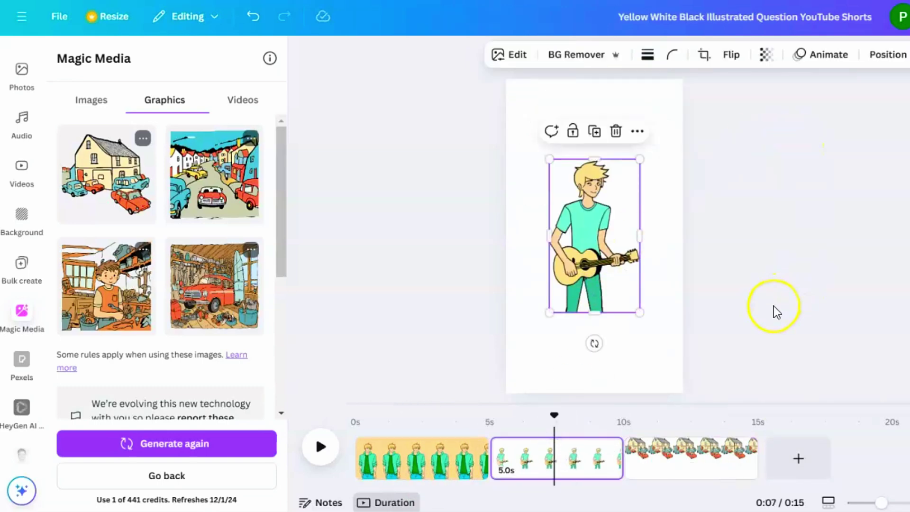
key("Delete")
left_click(608, 455)
key("Delete")
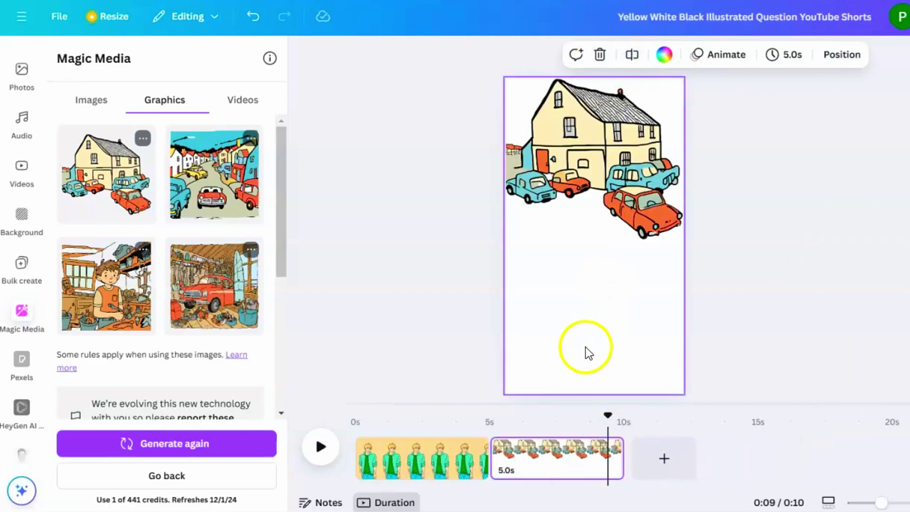
key("ctrl+v")
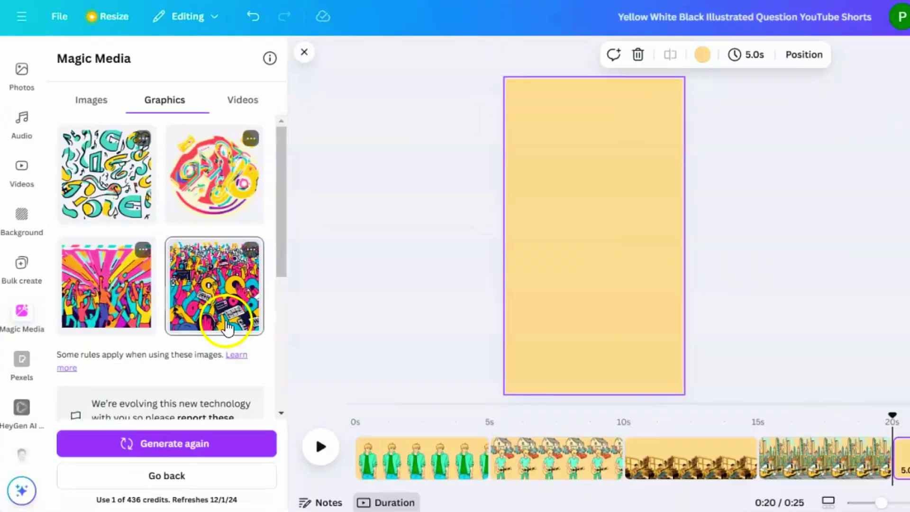
Step: Add the city guitarist image and Magic Expand it to fill the 9:16 page
left_click(228, 326)
left_click(511, 55)
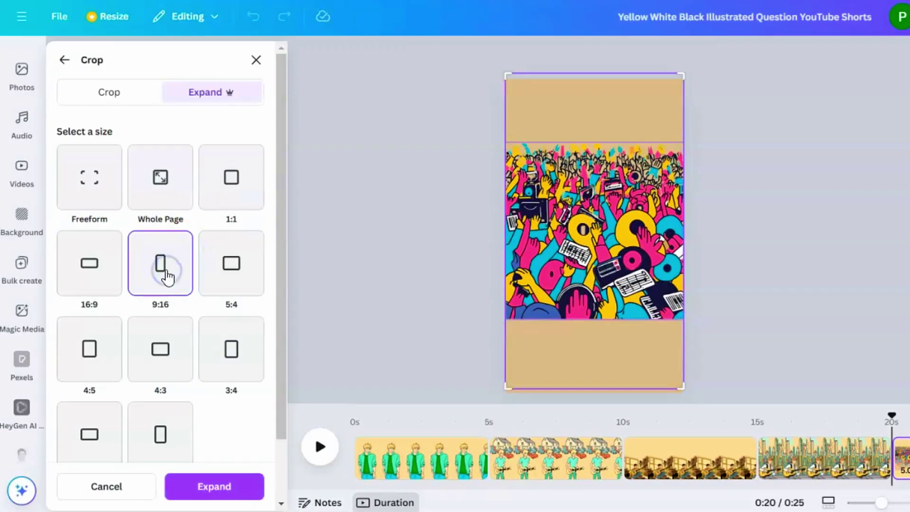
left_click(213, 485)
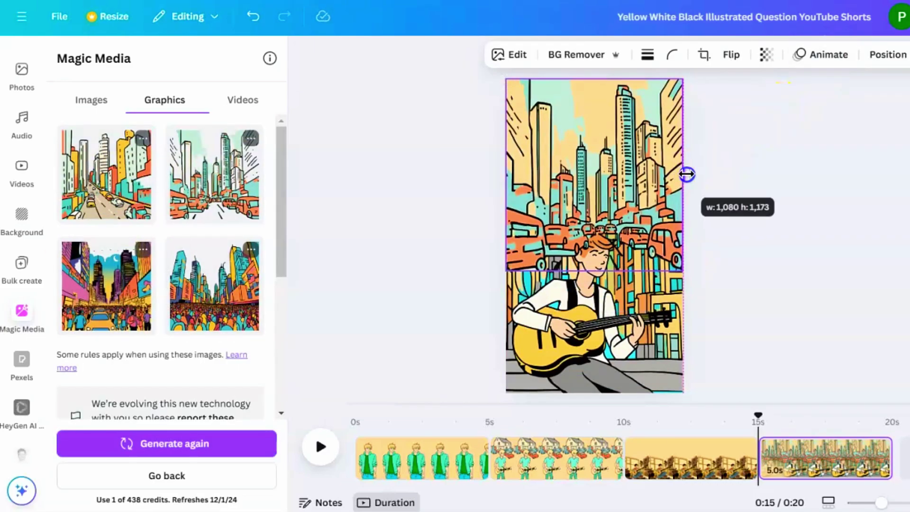
left_click(772, 280)
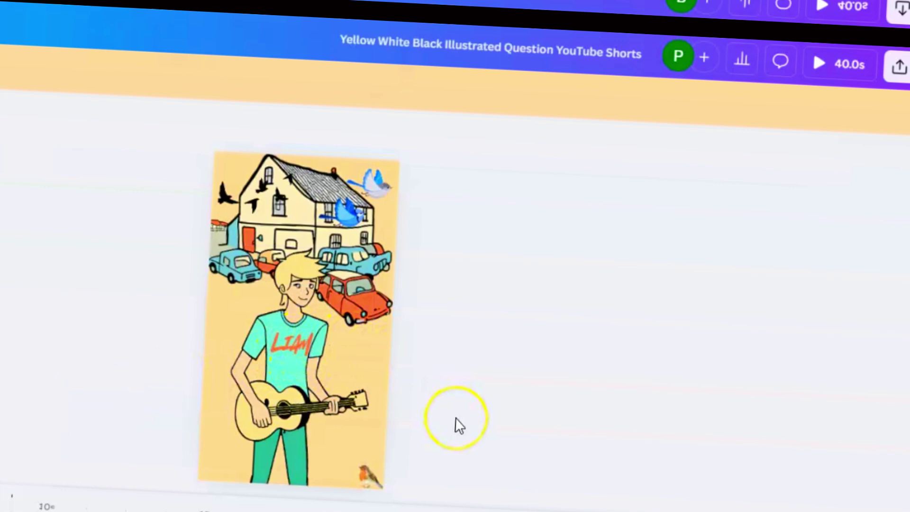
Step: Download all 8 pages of Liam's story design as PNG files instead of MP4
left_click(895, 30)
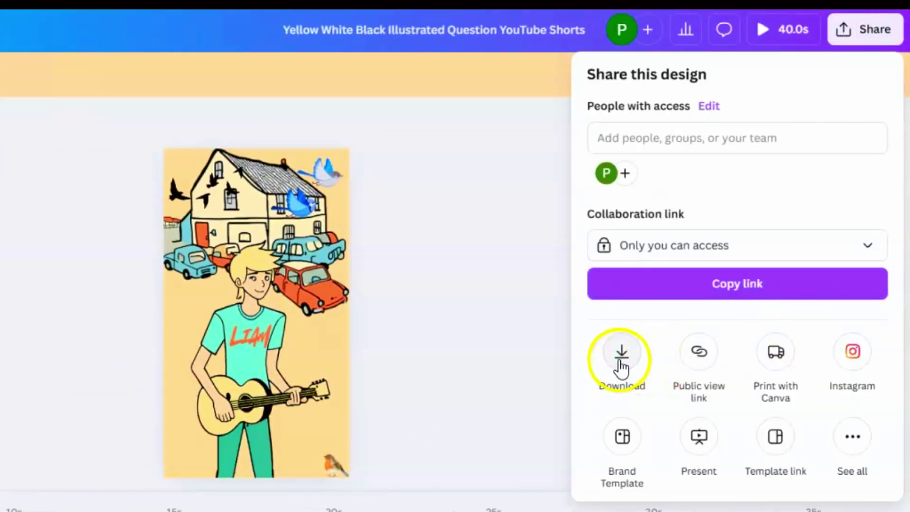
left_click(621, 361)
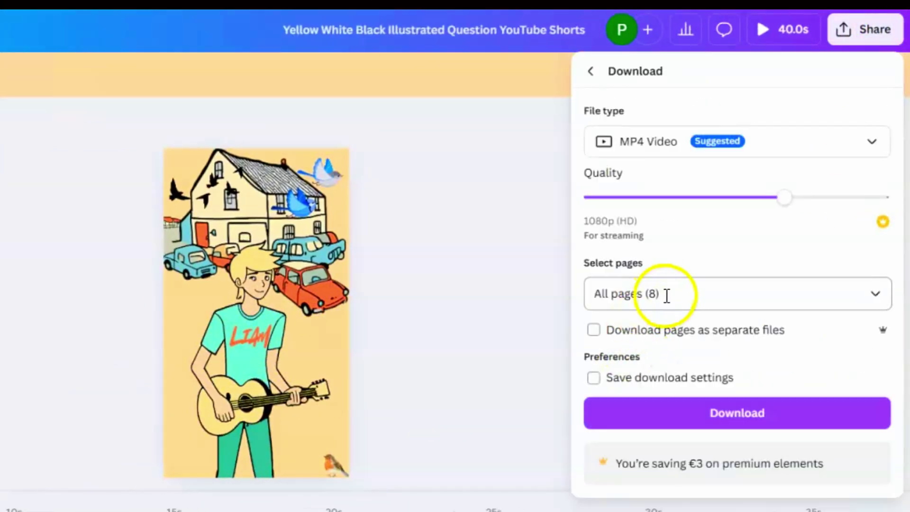
left_click(647, 157)
left_click(635, 239)
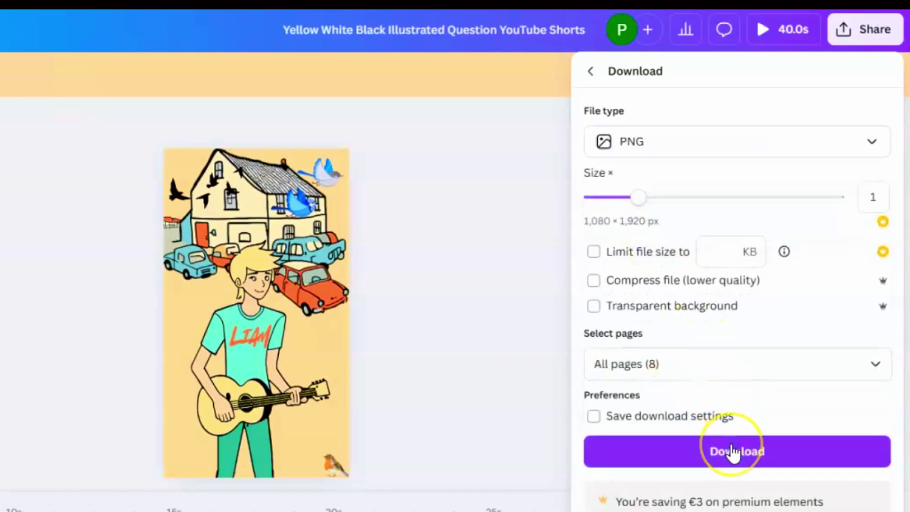
left_click(733, 449)
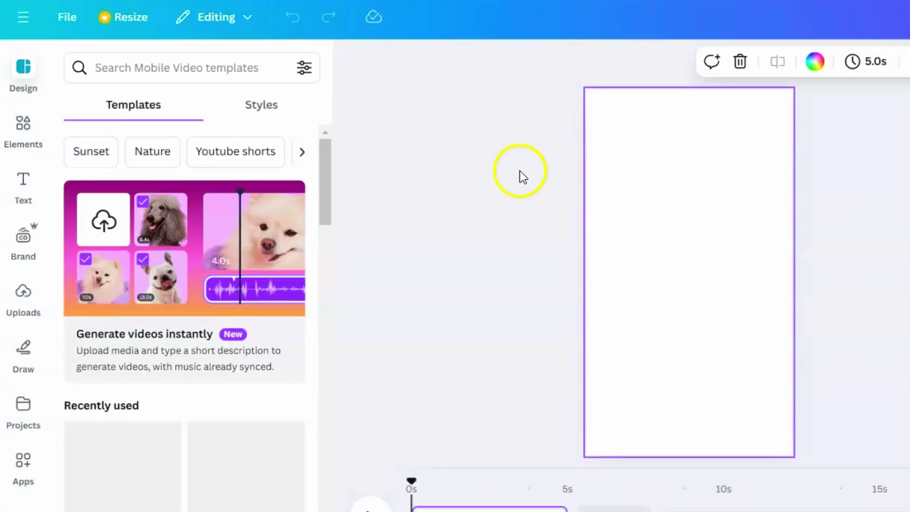
Step: Upload story images 1–8 from the computer into the new mobile video design
left_click(522, 177)
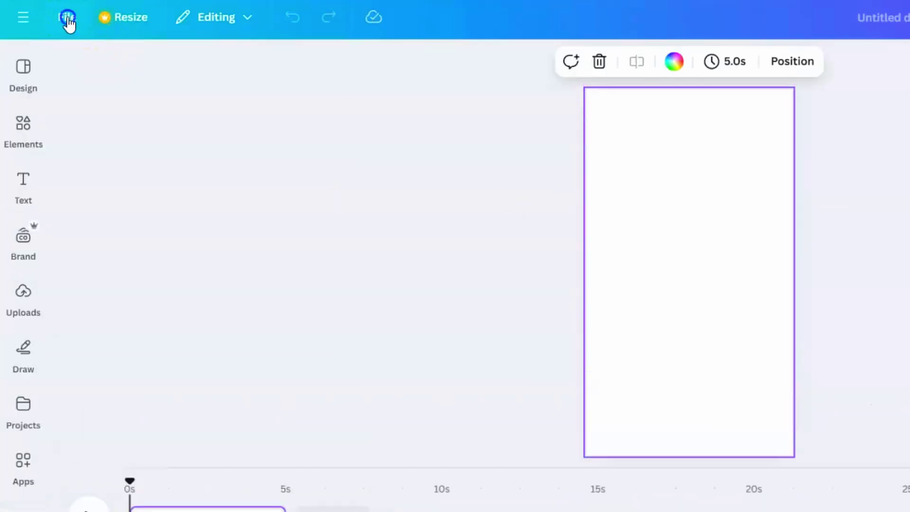
left_click(69, 21)
left_click(113, 173)
left_click(208, 297)
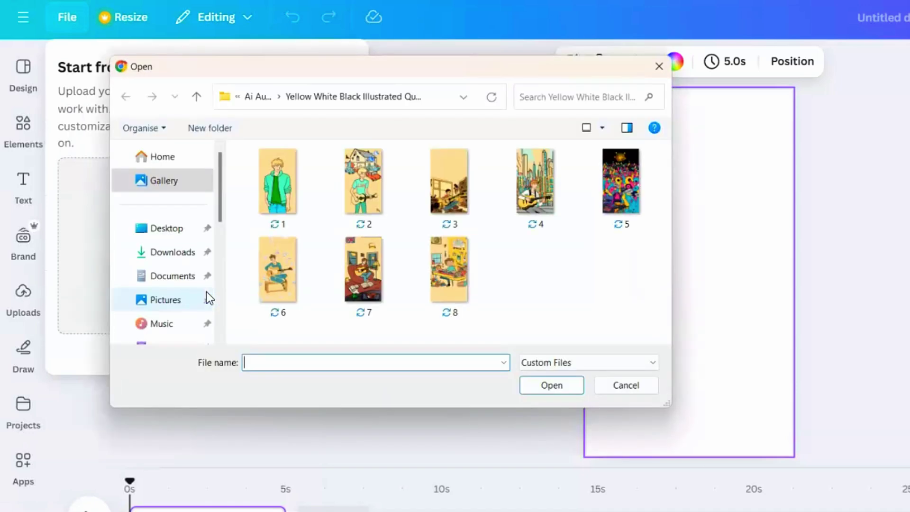
left_click(285, 199)
left_click(434, 269, "shift")
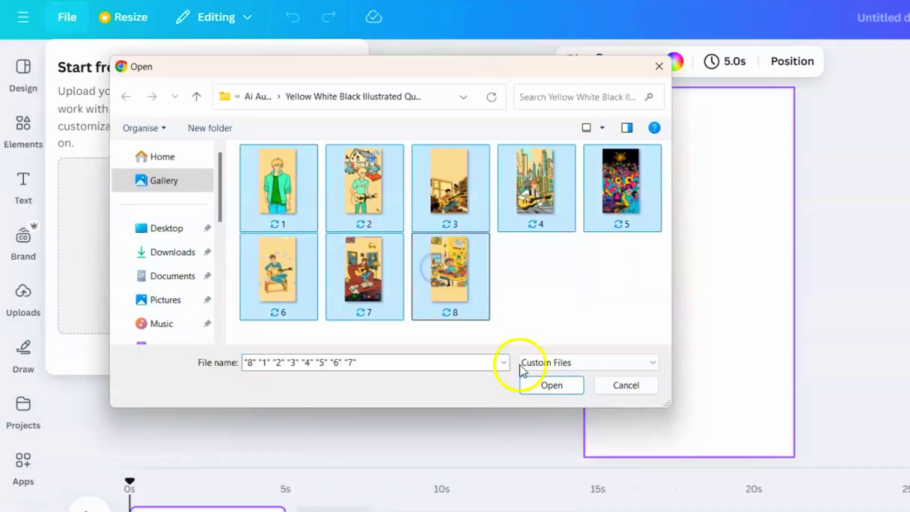
left_click(525, 382)
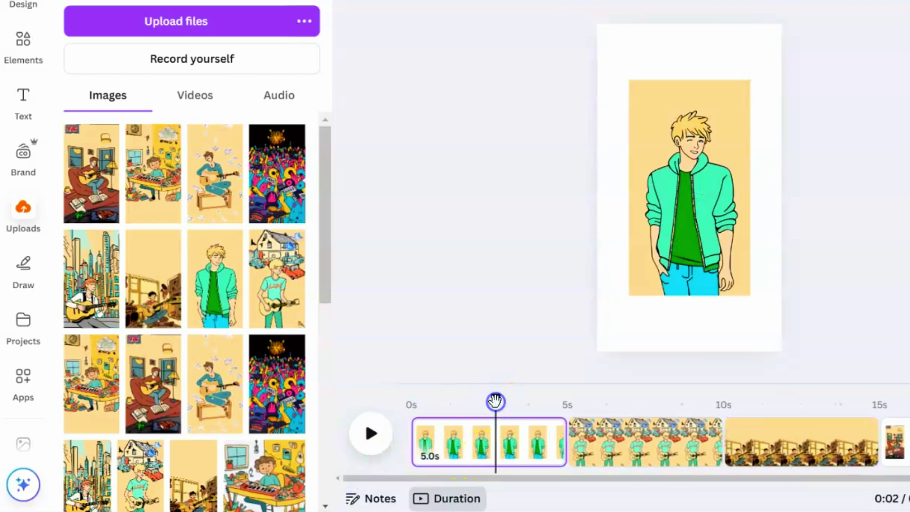
Step: Align and resize the images on pages 1, 4 and 5 to fill their 1080×1920 pages
left_click_drag(721, 295, 782, 351)
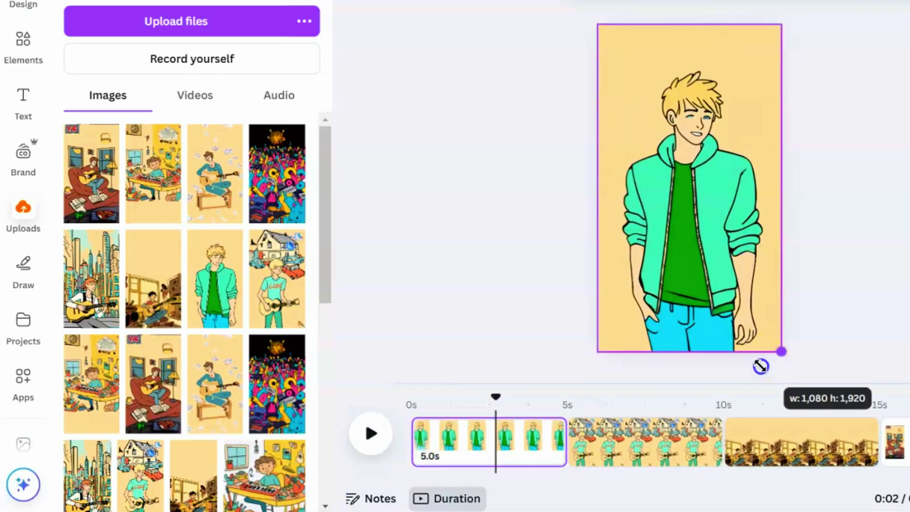
left_click(774, 437)
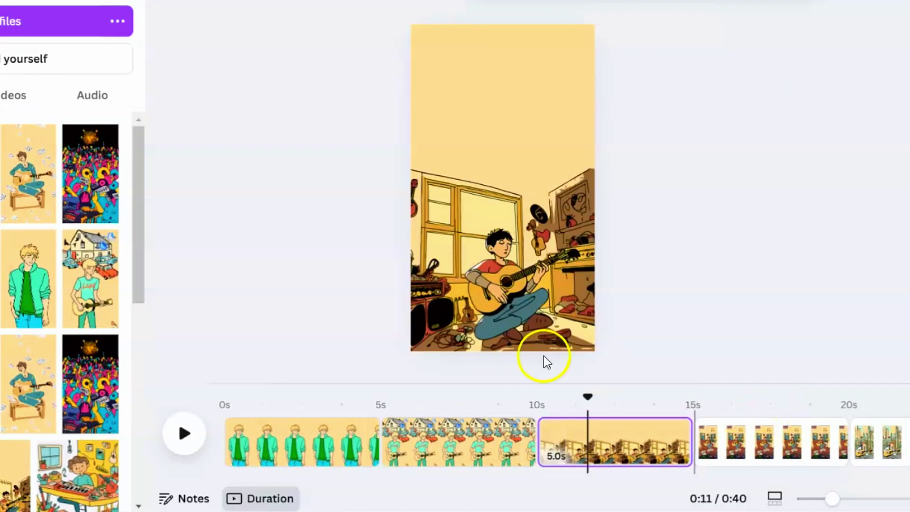
left_click(757, 435)
left_click_drag(561, 288, 598, 345)
left_click(882, 403)
left_click_drag(508, 240, 596, 350)
Step: Move and enlarge the guitar image on page 6 and the room image on page 7 to fill their pages
left_click(848, 443)
left_click_drag(466, 100, 444, 79)
left_click_drag(530, 239, 600, 356)
left_click(497, 222)
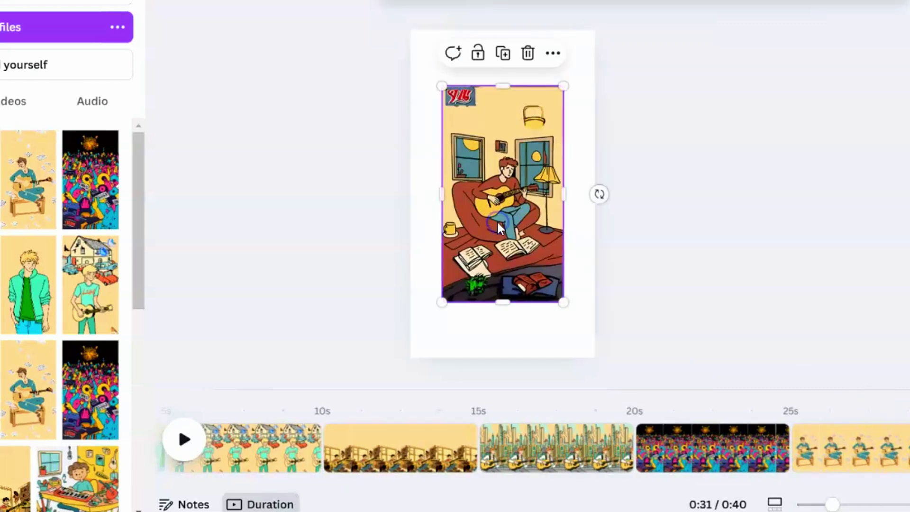
left_click_drag(497, 228, 466, 166)
left_click_drag(533, 250, 595, 357)
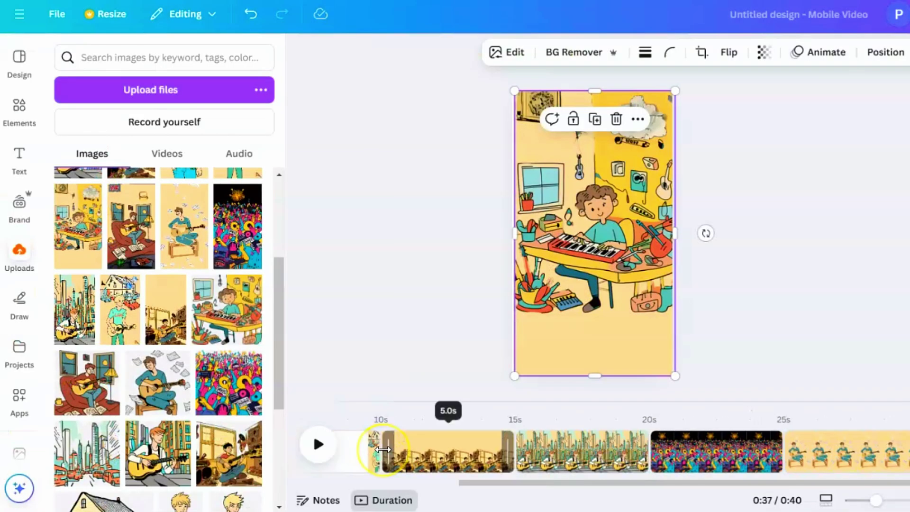
scroll(474, 446, "left", 5)
Step: With page 2 showing, search Apps for 'speed painter' and open the Speed Painter app
left_click(533, 448)
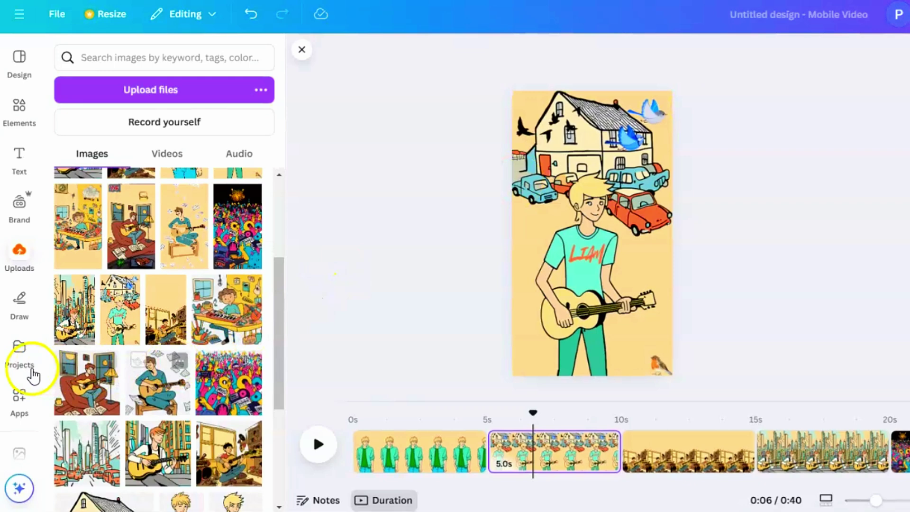
left_click(22, 402)
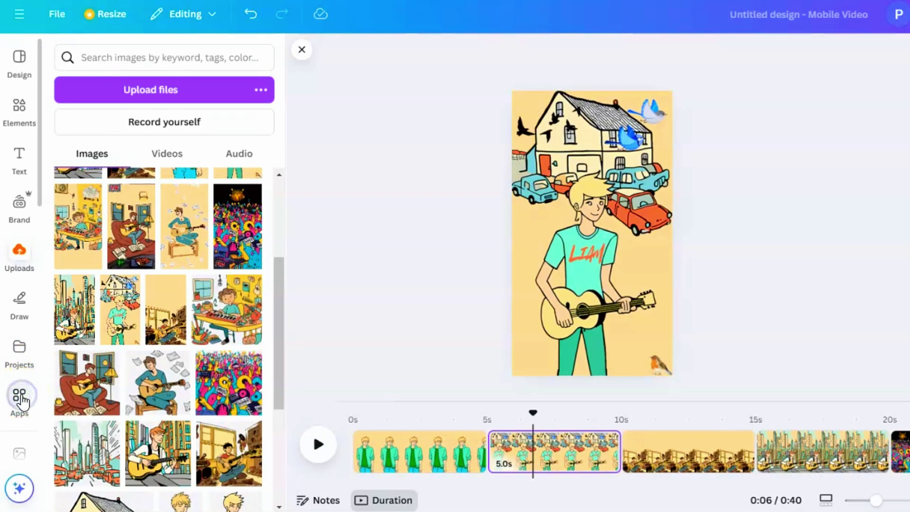
left_click(173, 63)
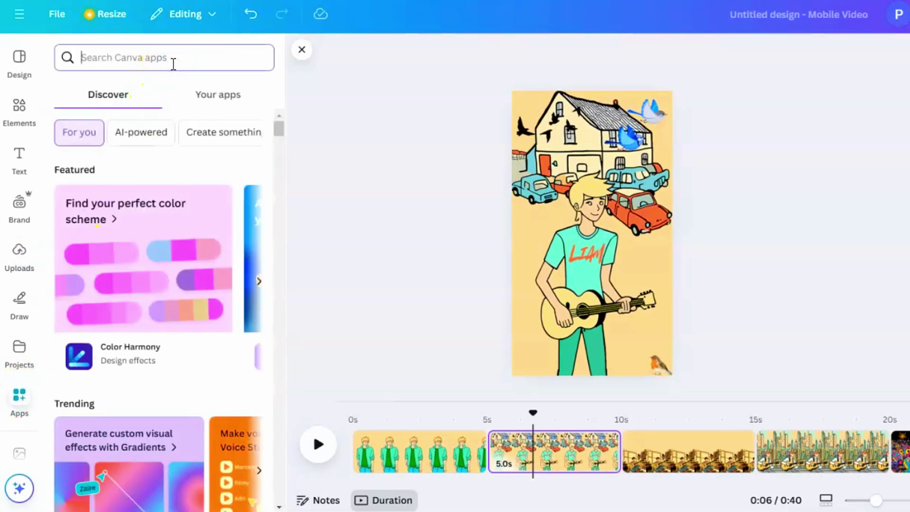
type("speed pai")
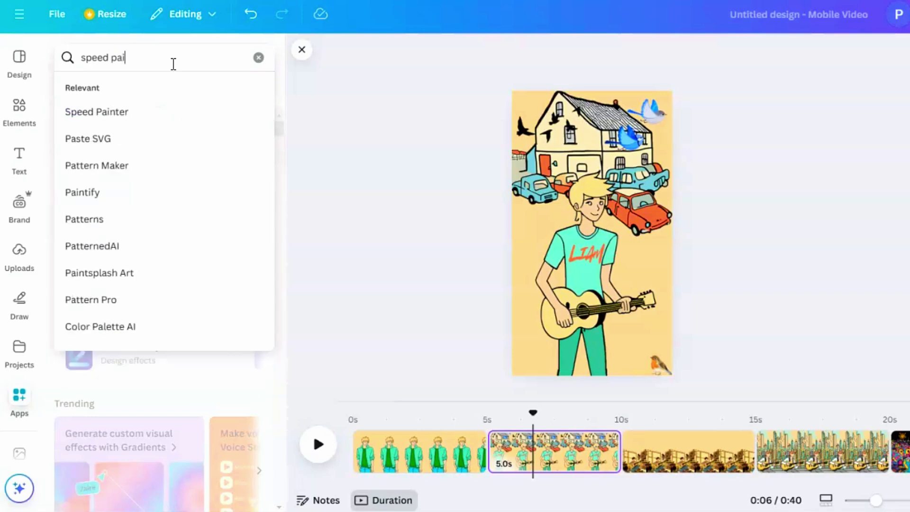
type("nter")
left_click(106, 110)
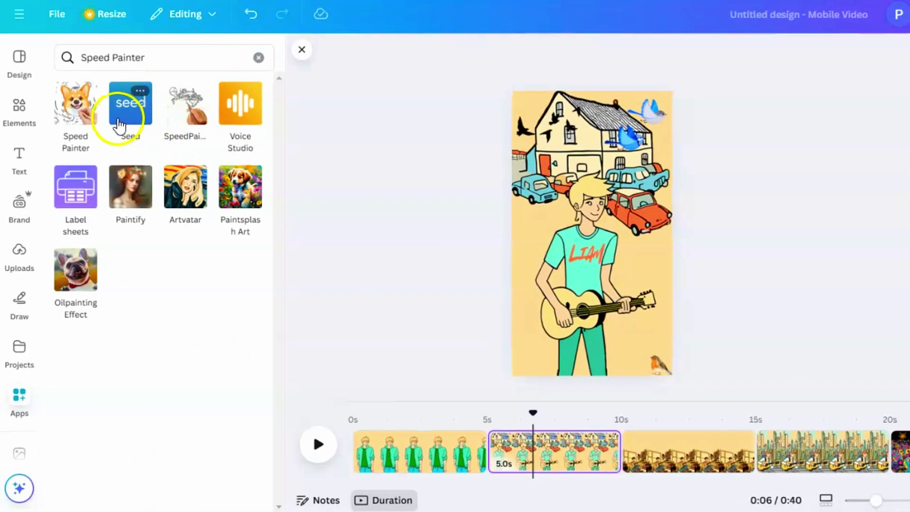
left_click(152, 228)
left_click(462, 330)
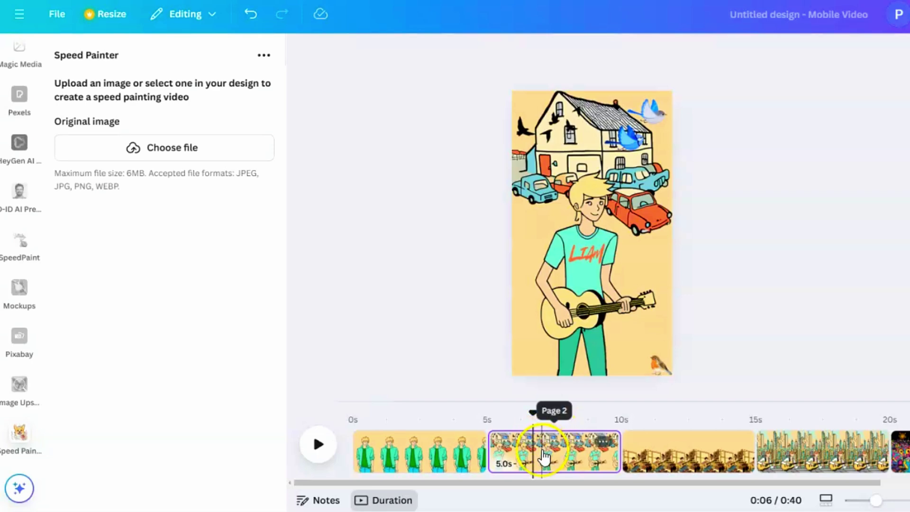
Step: Load page 2's guitar-and-house image into Speed Painter with 3s sketch and 3s colour fill, then generate
left_click(593, 329)
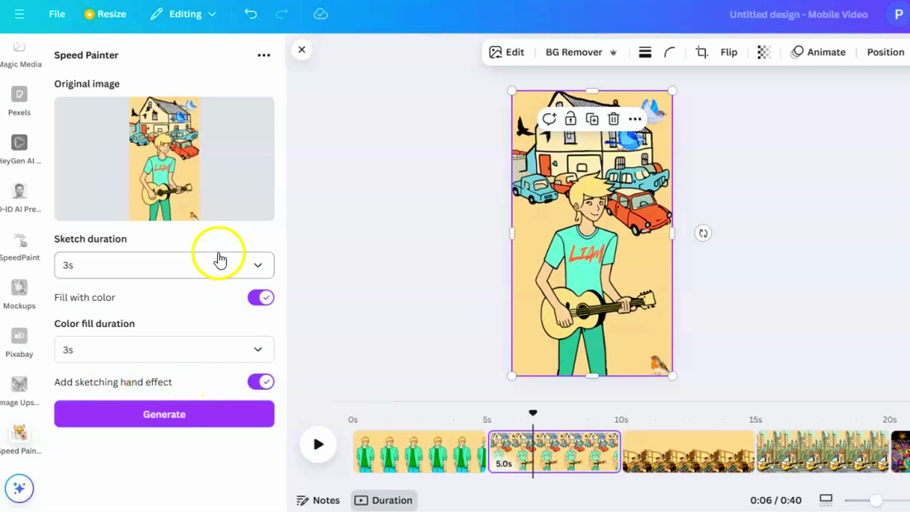
left_click(150, 267)
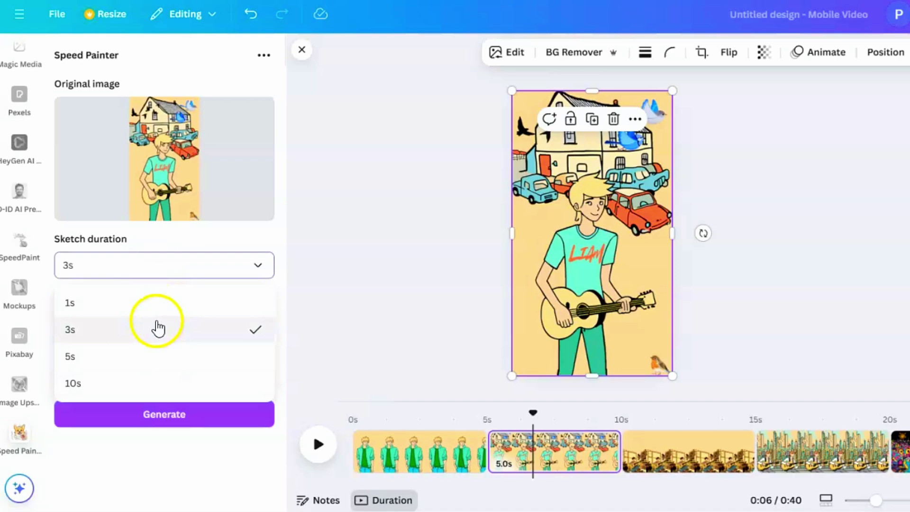
left_click(209, 267)
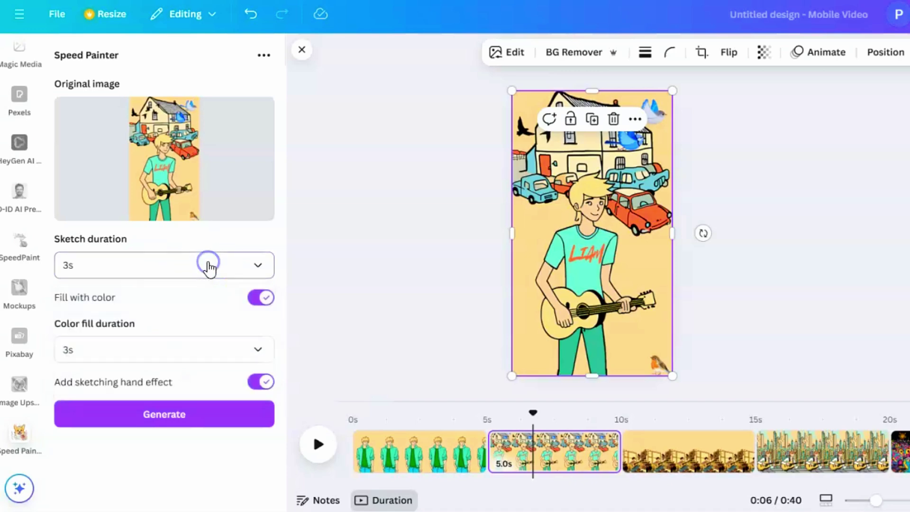
left_click(162, 353)
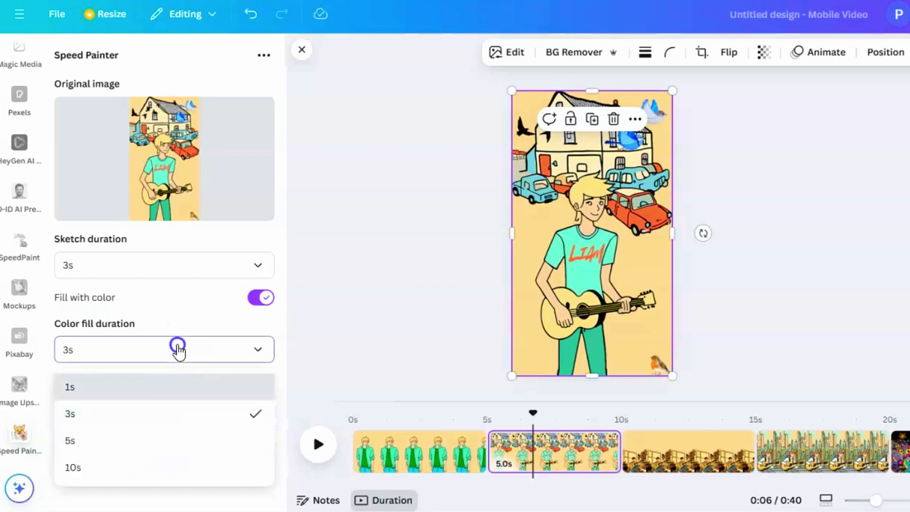
left_click(179, 350)
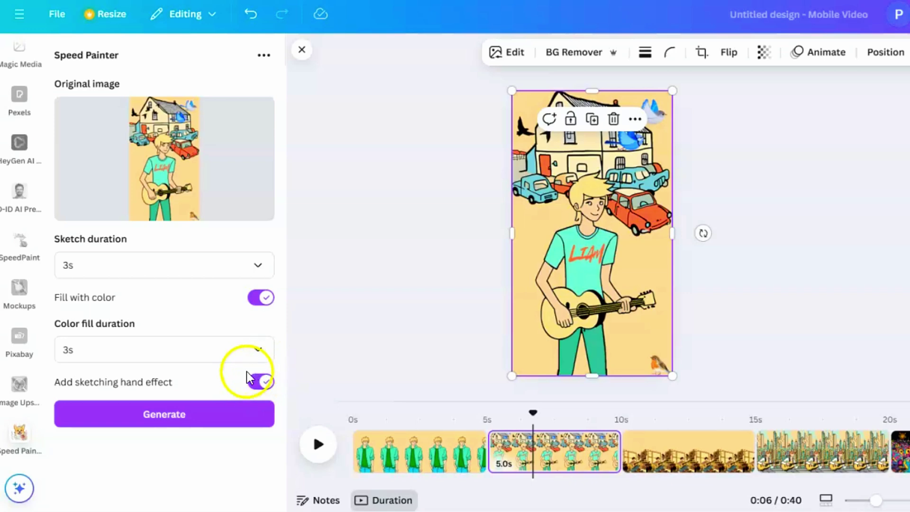
left_click(166, 417)
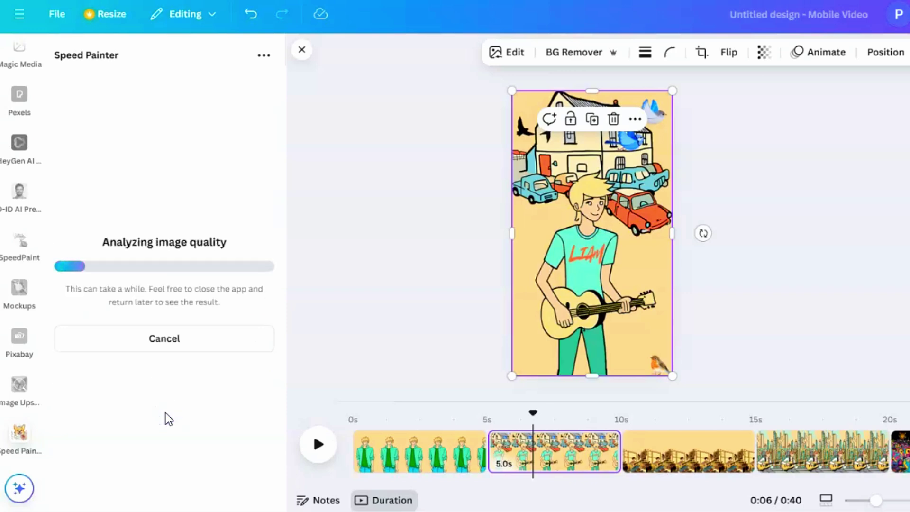
Step: Add the generated guitar sketch video to page 2 and stretch it to cover the 1080 × 1920 page
left_click(193, 219)
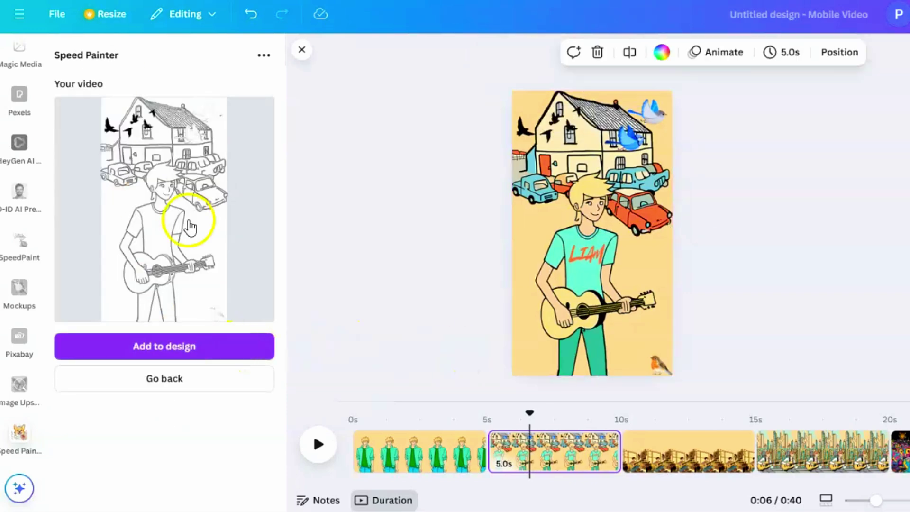
left_click(160, 347)
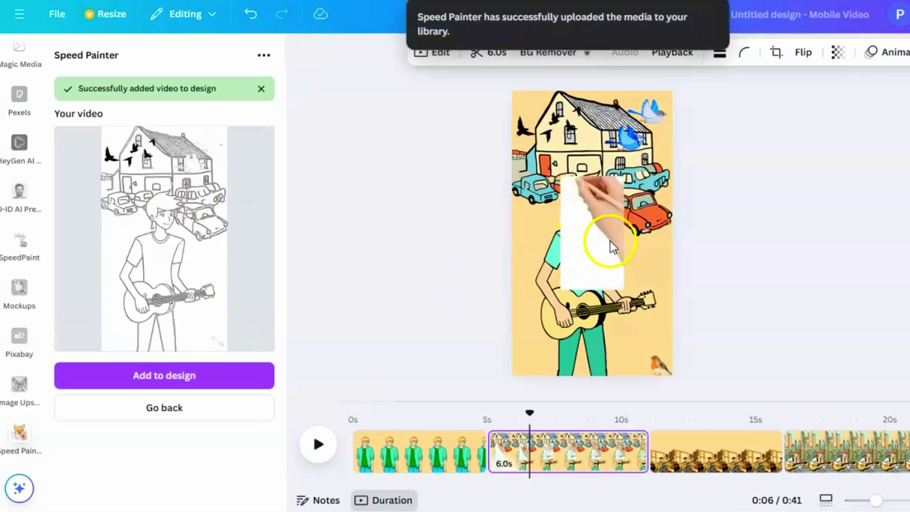
left_click_drag(582, 196, 534, 108)
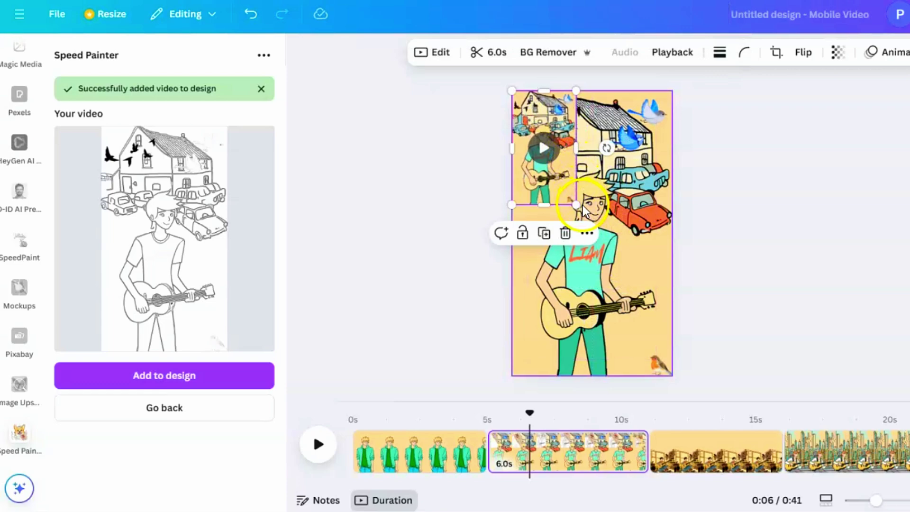
left_click_drag(579, 205, 678, 378)
Step: Apply a Line Wipe transition between clips and a Stack transition on another clip boundary
left_click(648, 462)
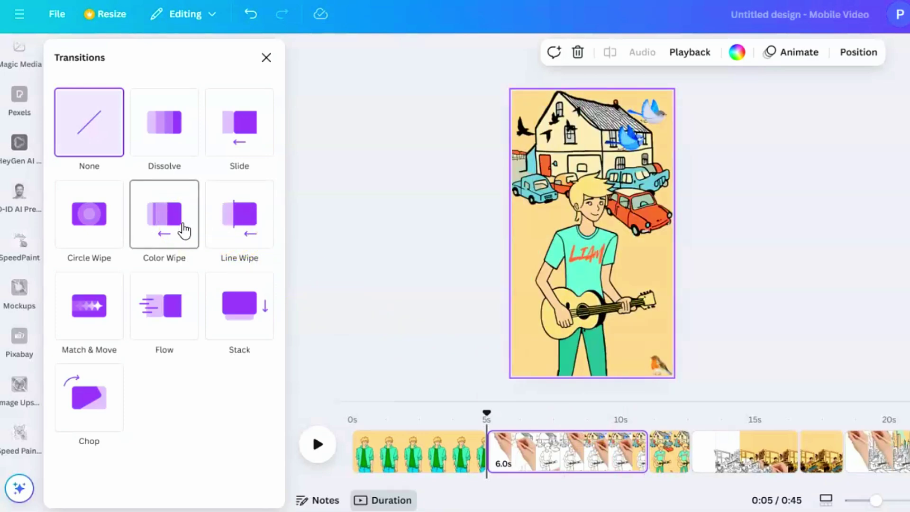
left_click(234, 227)
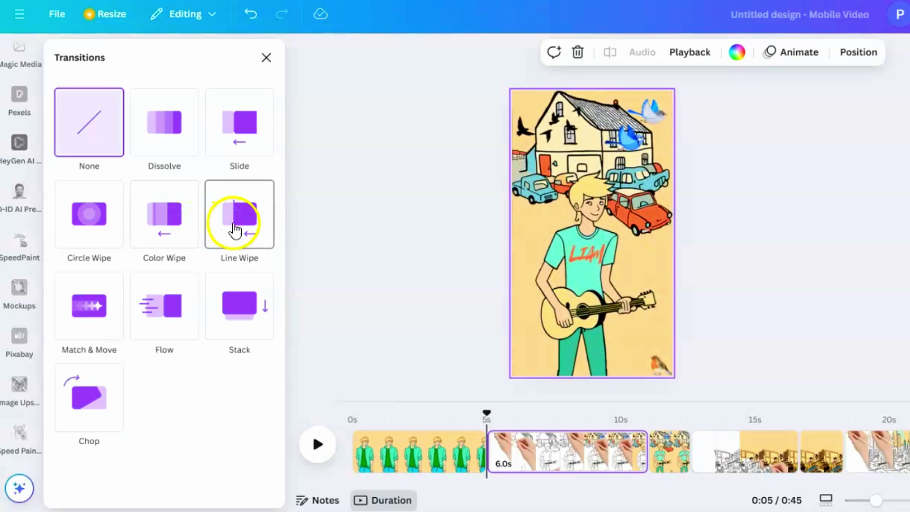
left_click(164, 310)
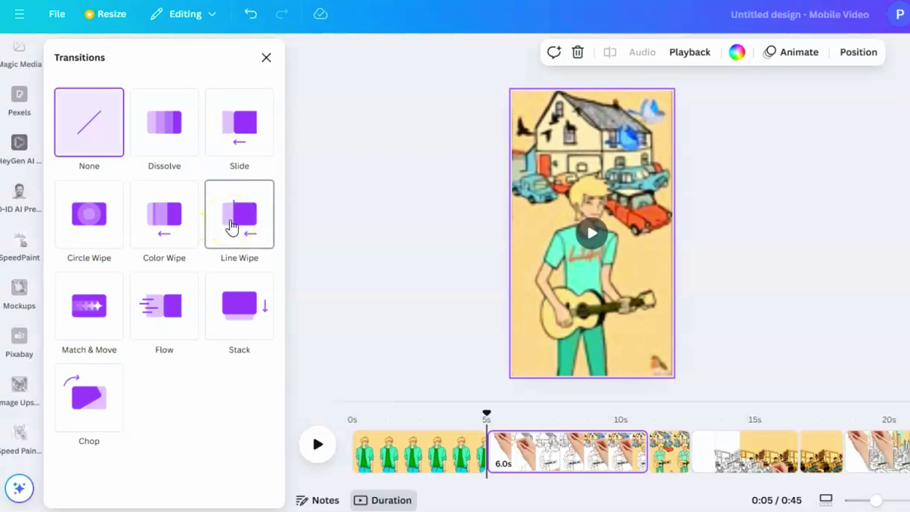
left_click(238, 224)
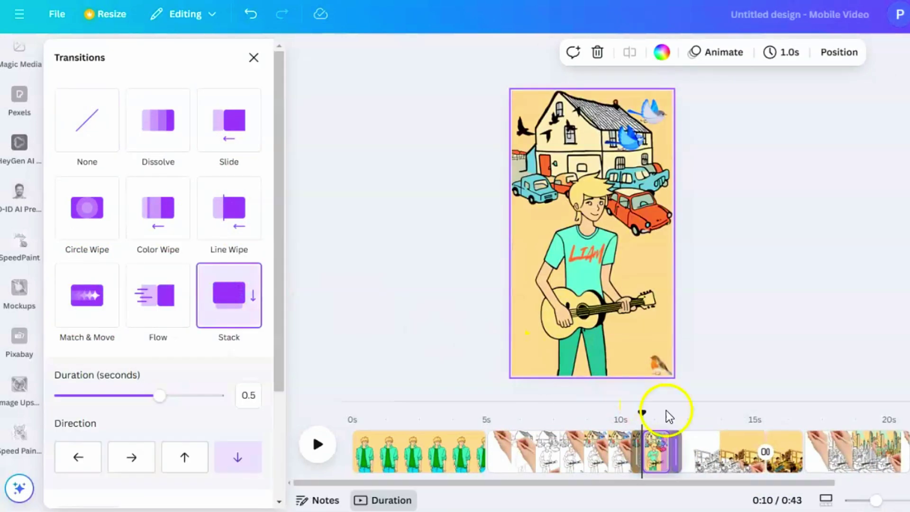
left_click(801, 398)
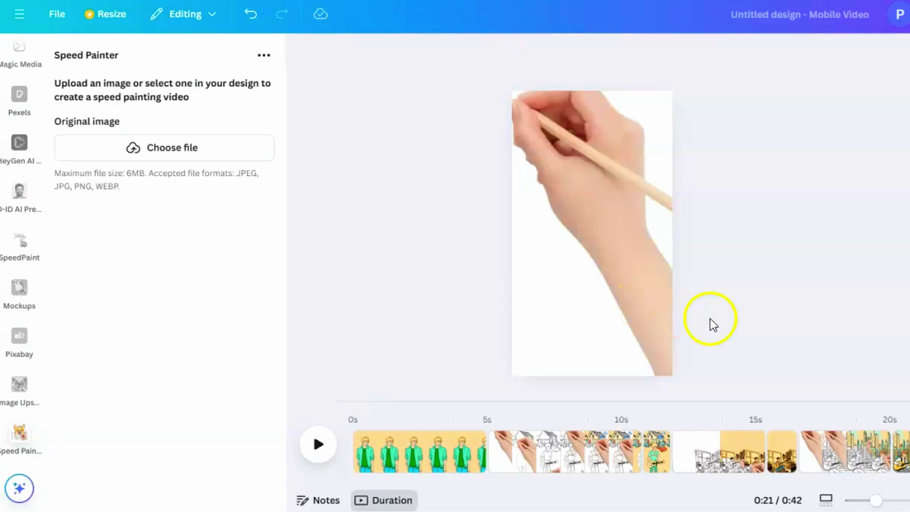
Step: Place the uploaded voiceover audio under the clips, dismiss beat sync, and preview it
left_click(835, 444)
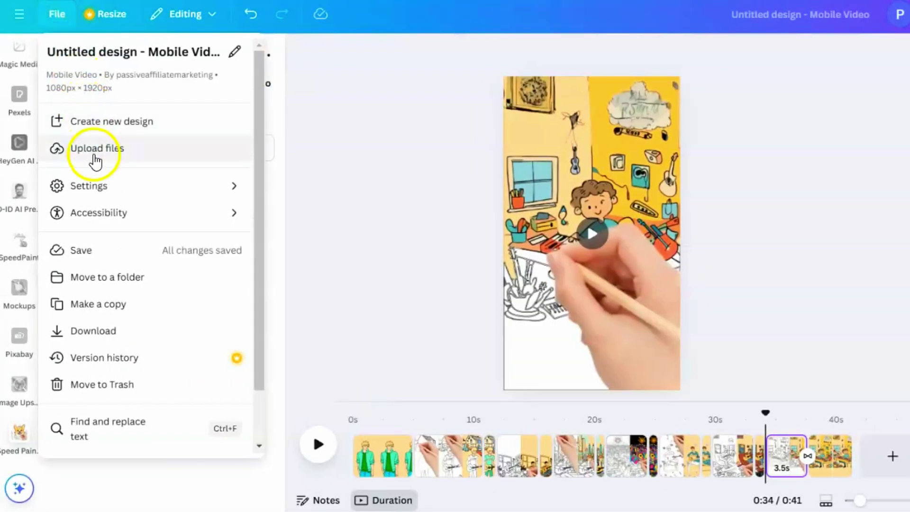
left_click(98, 151)
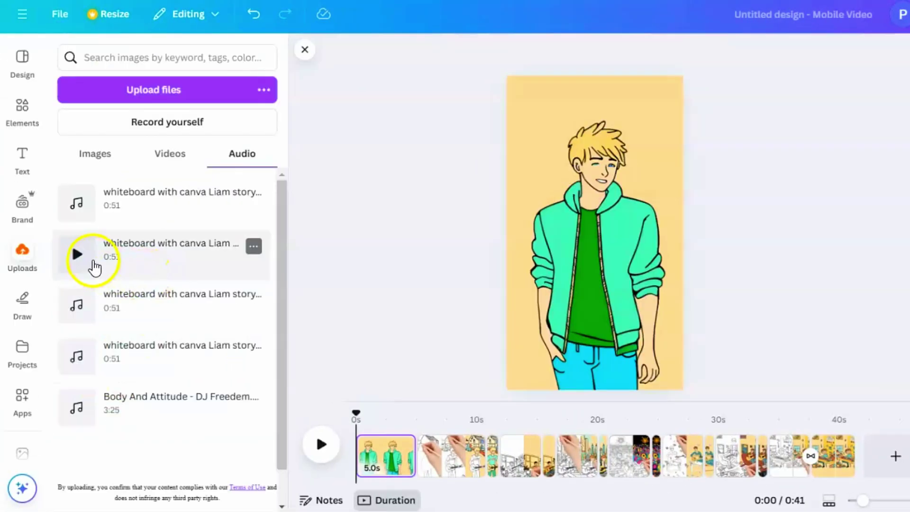
left_click_drag(91, 259, 417, 467)
left_click(872, 142)
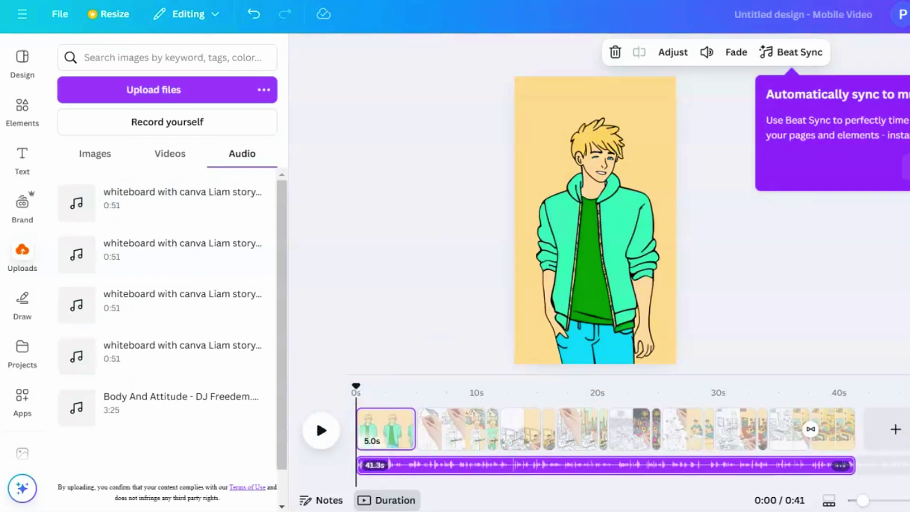
left_click(883, 161)
left_click(616, 346)
left_click(321, 431)
left_click(417, 434)
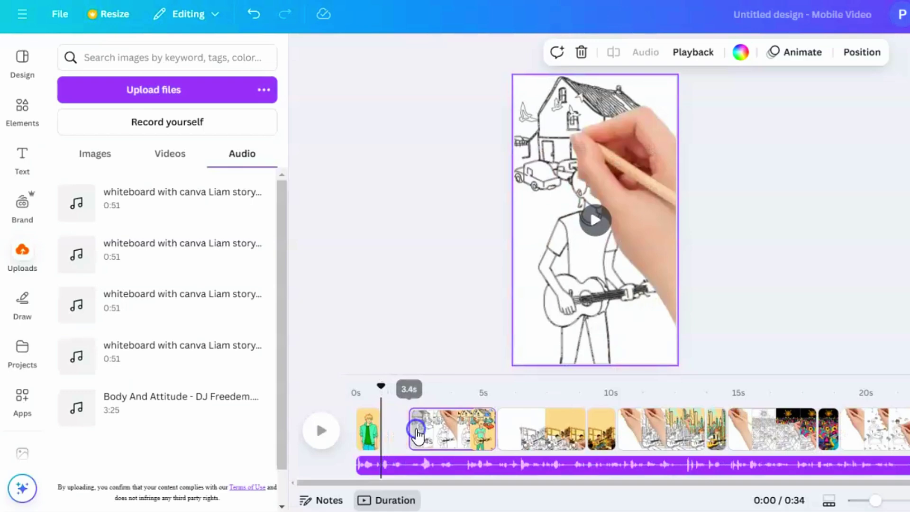
Step: Undo the mistaken clip change and split the opening character clip at 2.1s
key("ctrl+z")
key("ctrl+z")
left_click(336, 428)
right_click(467, 427)
left_click(497, 338)
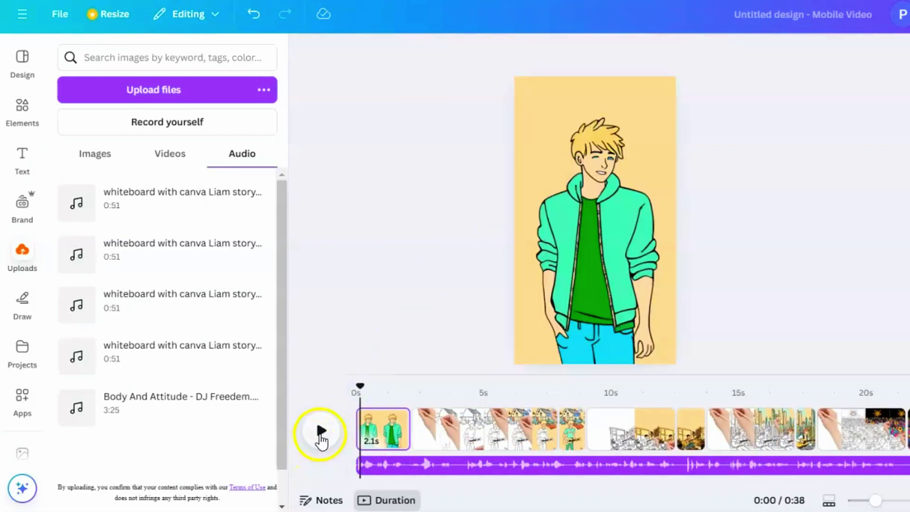
left_click(321, 431)
left_click_drag(535, 390, 467, 389)
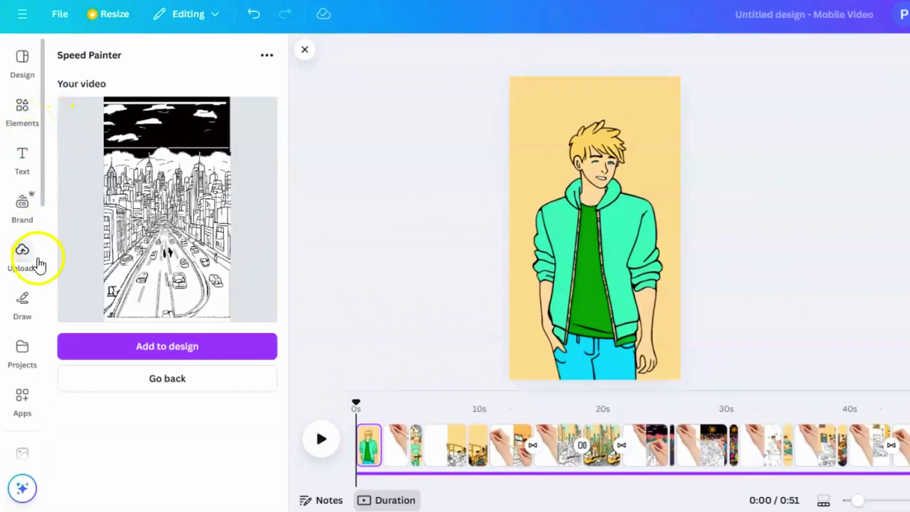
Step: Search stock audio for 'Inspiring', preview Arising and Sense Of Space, and add Blossoming Tree as music
scroll(26, 310, "down", 4)
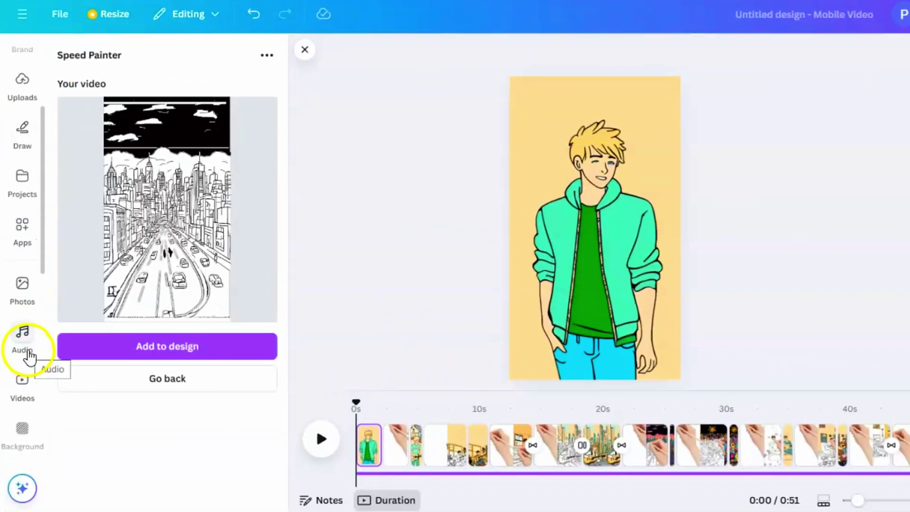
left_click(29, 353)
type("Inspiring")
key("Return")
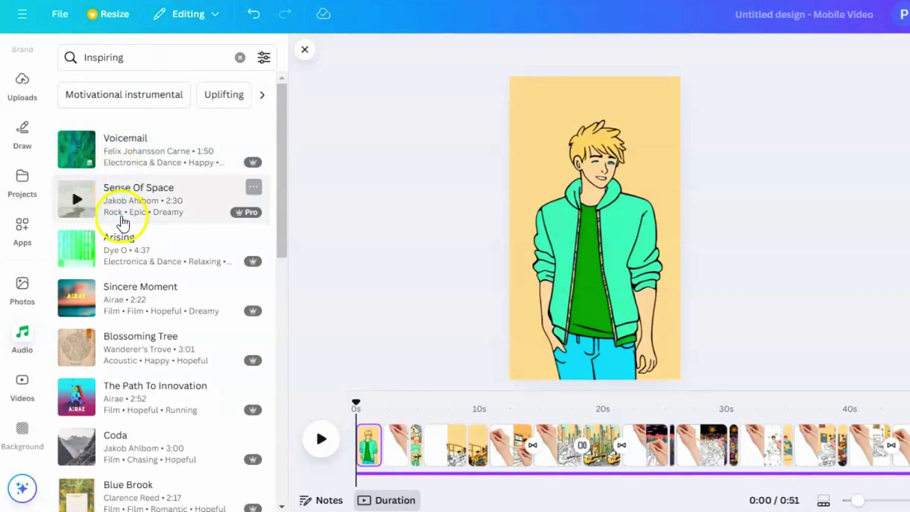
left_click(125, 249)
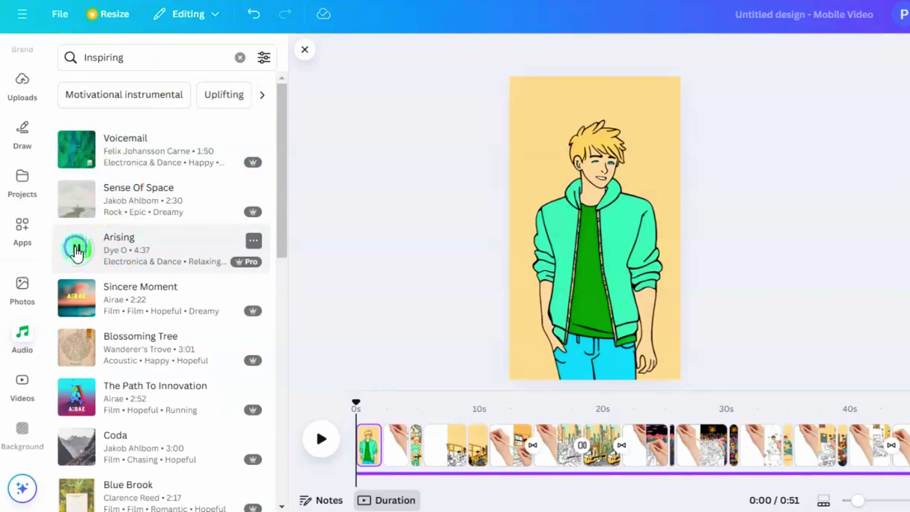
left_click(89, 212)
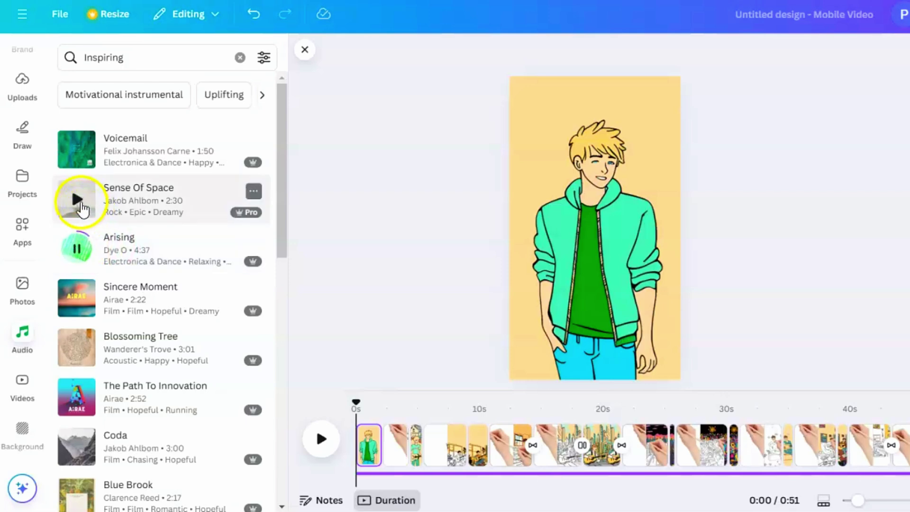
scroll(82, 209, "down", 1)
left_click_drag(73, 299, 373, 392)
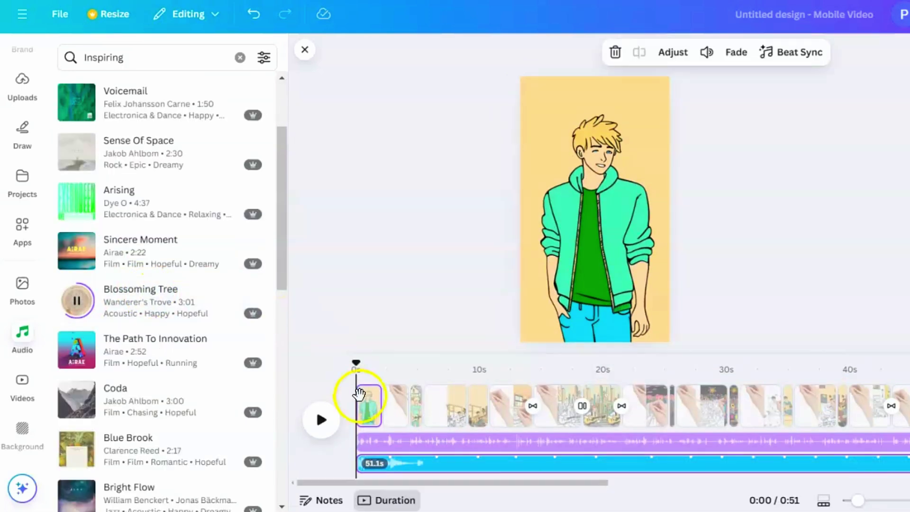
left_click(631, 457)
left_click(533, 463)
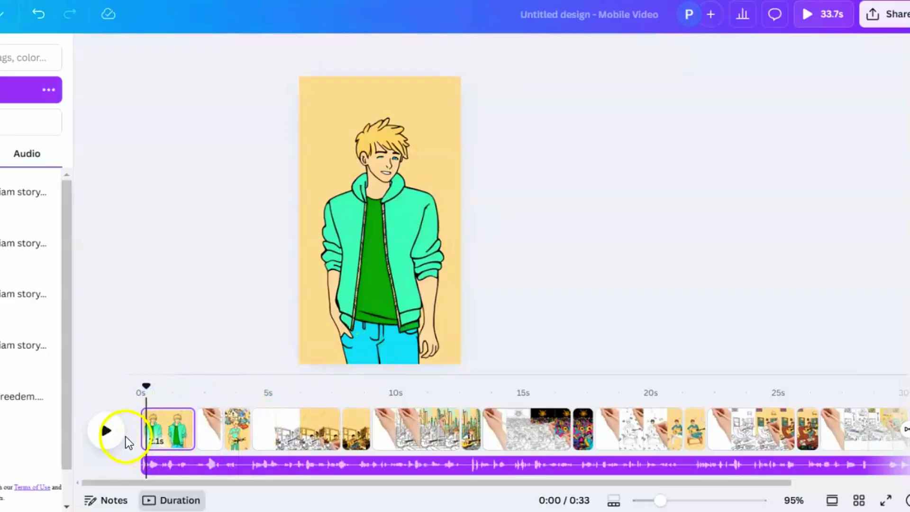
left_click(108, 432)
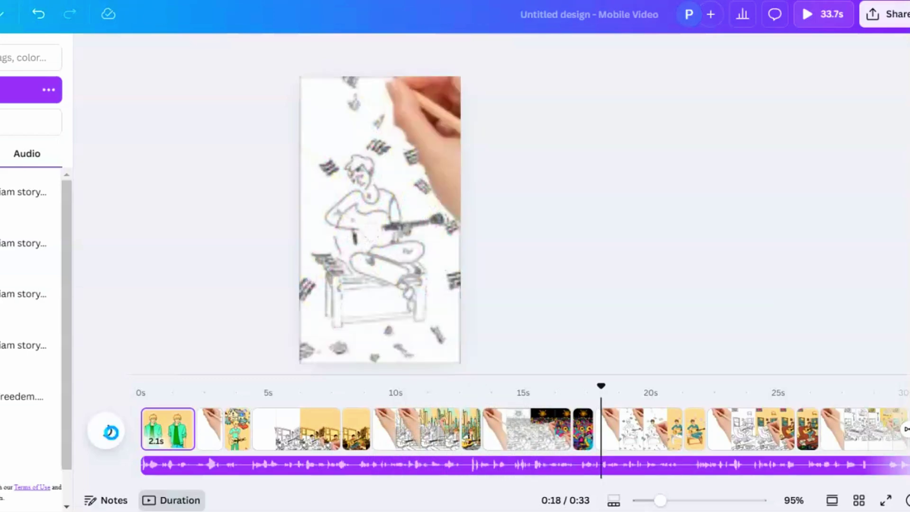
Step: Stop playback and bring up the download panel set to MP4 Video, 1080p, all 19 pages
left_click(109, 436)
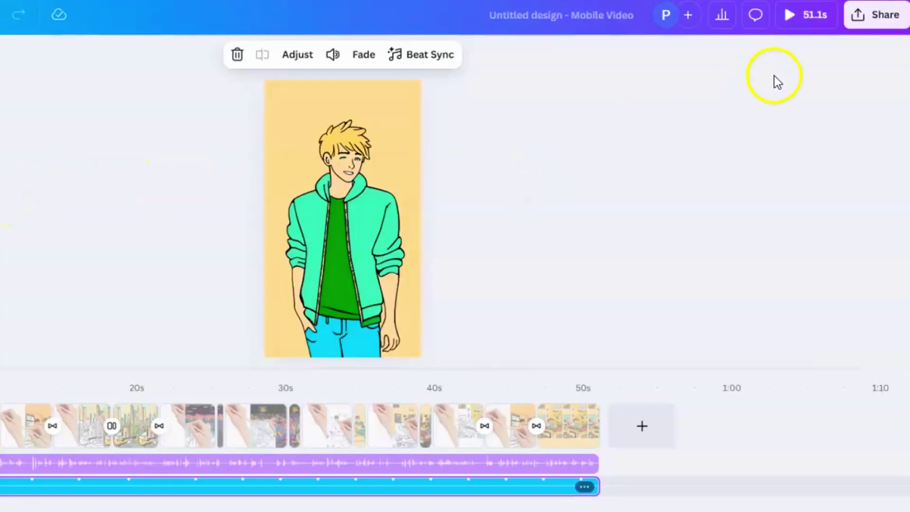
left_click(890, 27)
left_click(679, 315)
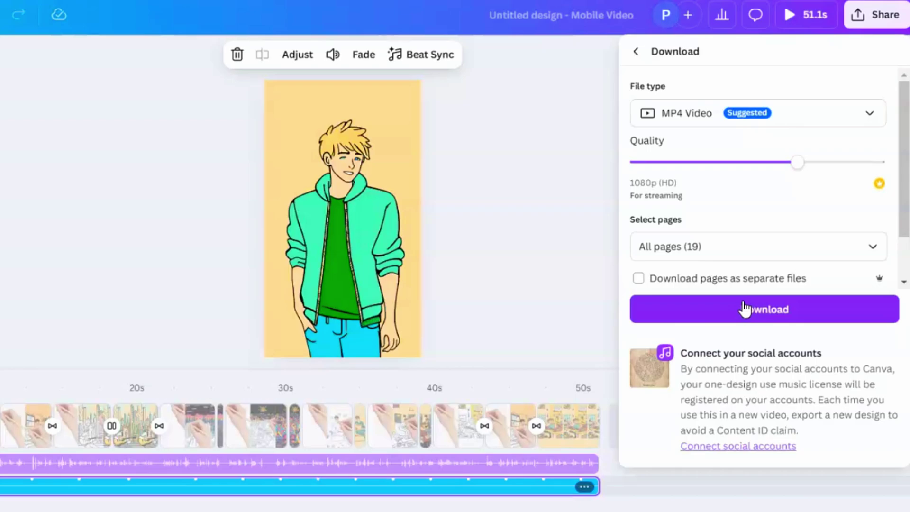
Step: Download the 51-second story as an MP4 video
left_click(745, 309)
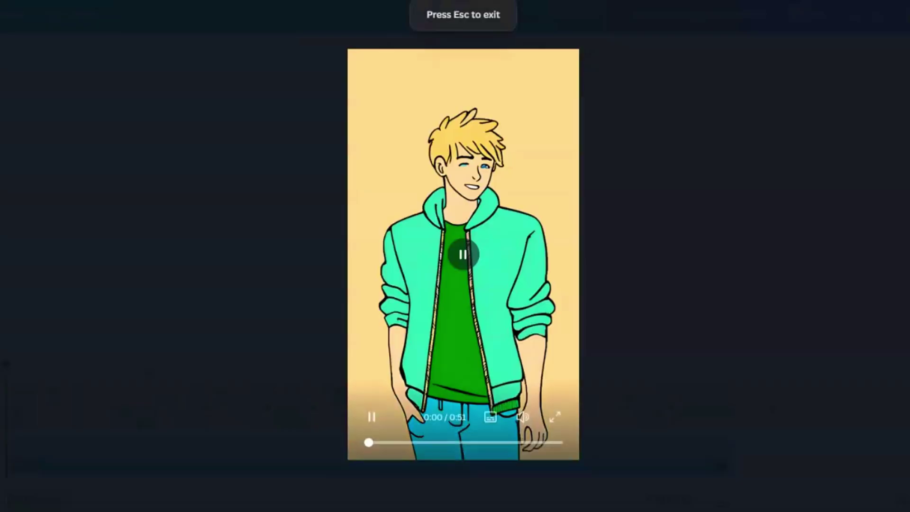